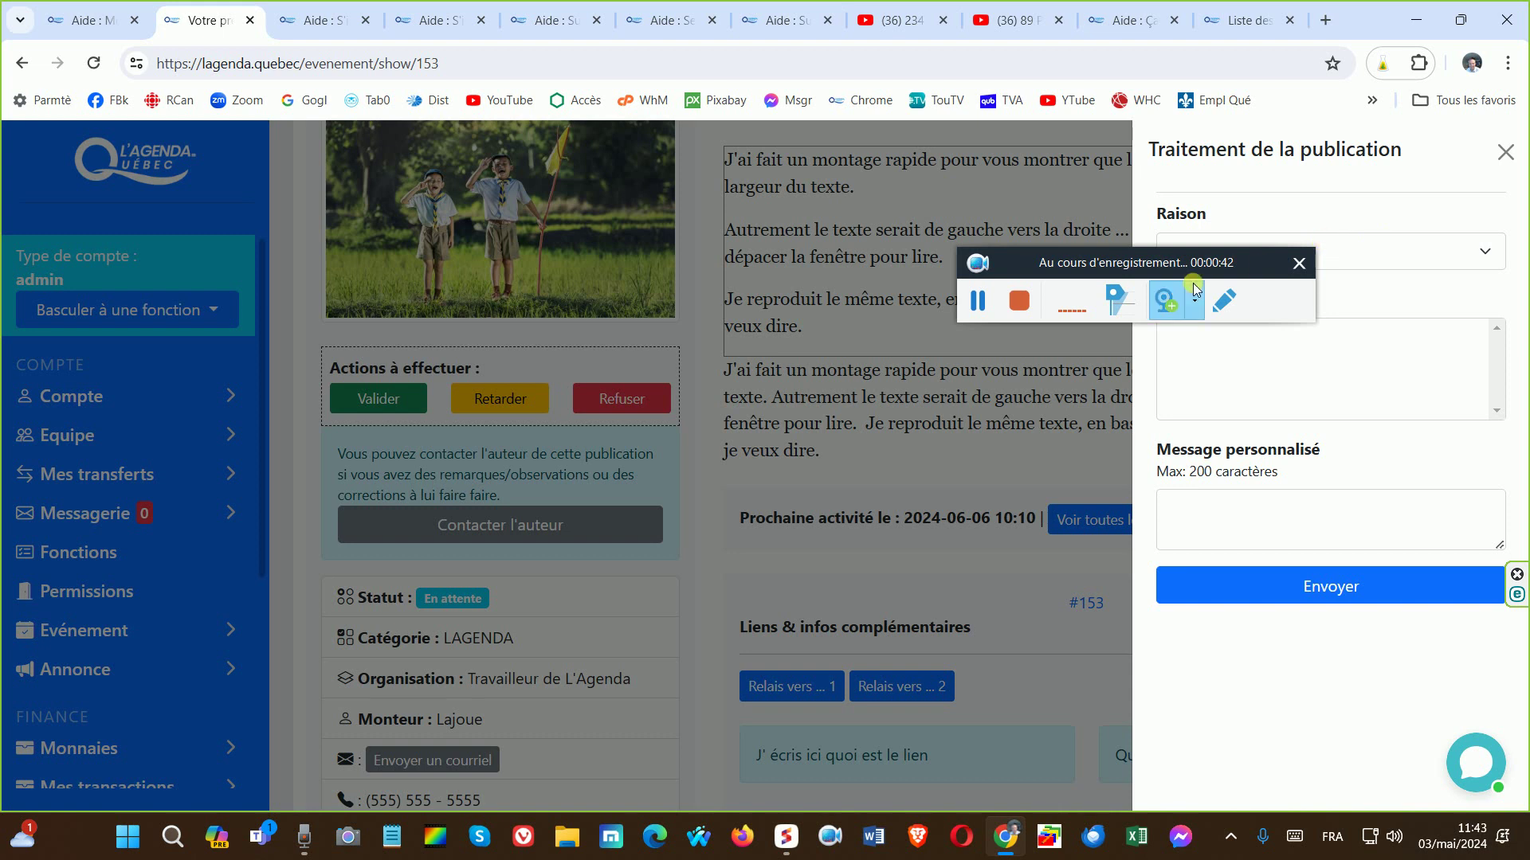
# Validate the pending event with the personalised message "Je fais ça vite, c'est pour faire la démonstration dans le vidéo".
pyautogui.moveTo(1193, 262); pyautogui.dragTo(1051, 293)
pyautogui.click(1205, 255)
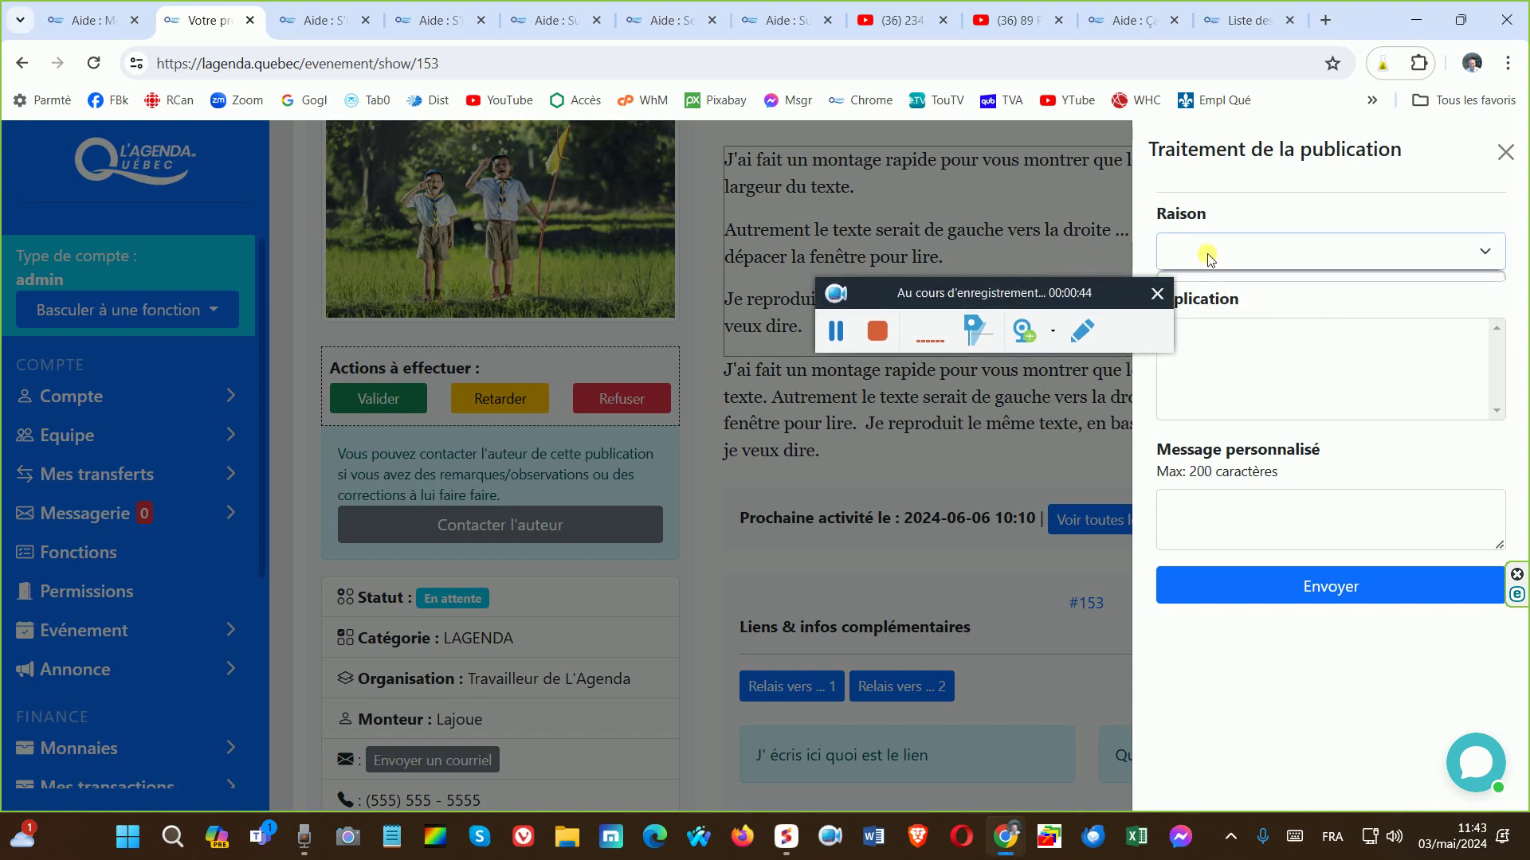
pyautogui.click(1257, 519)
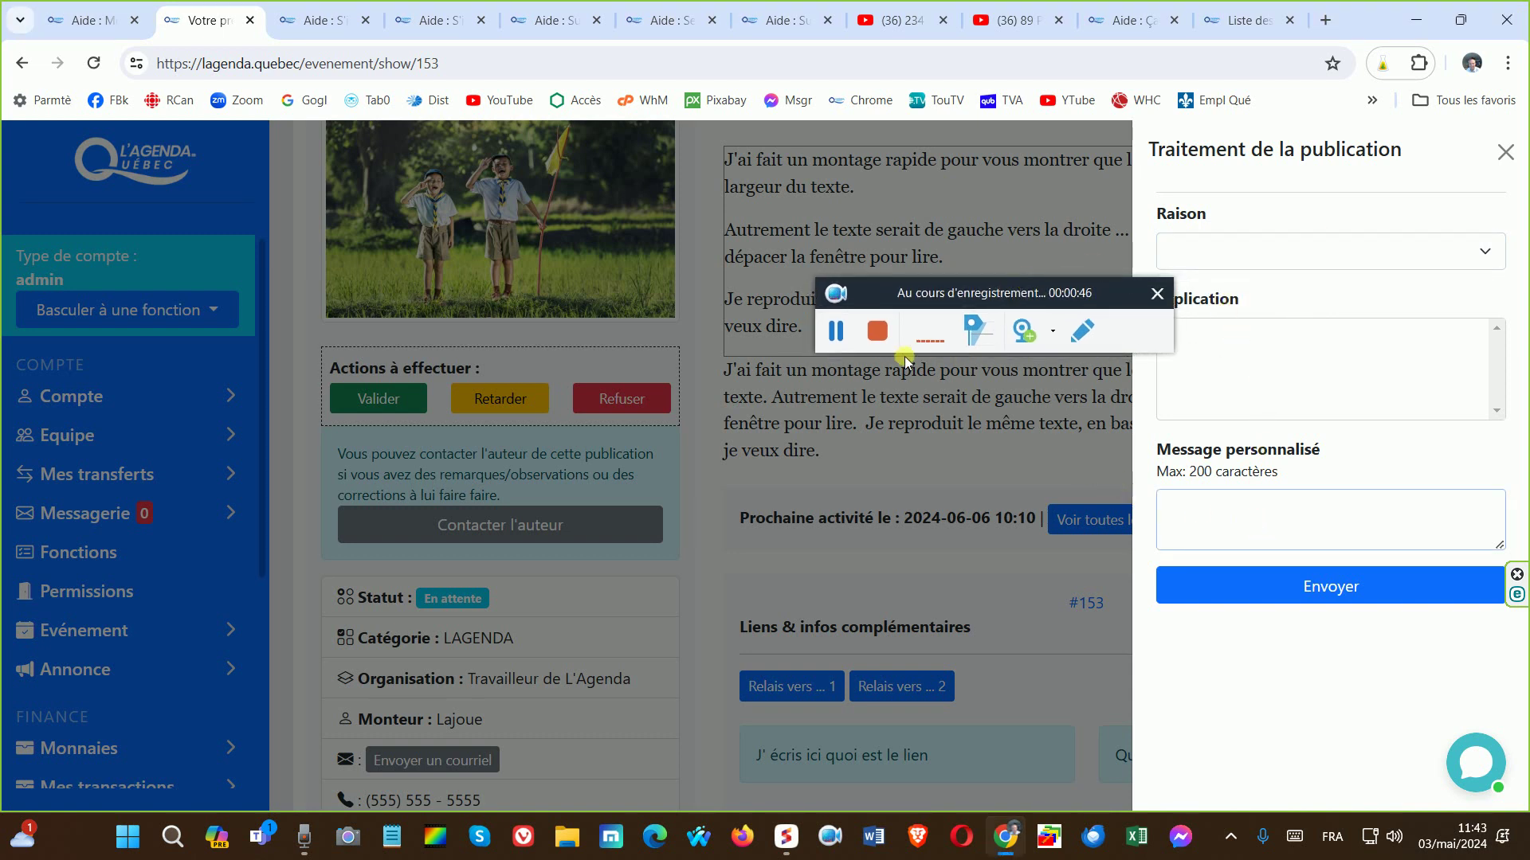
pyautogui.write("Je fais ça vite, c'est pour faire la démonstration dans le vidéo")
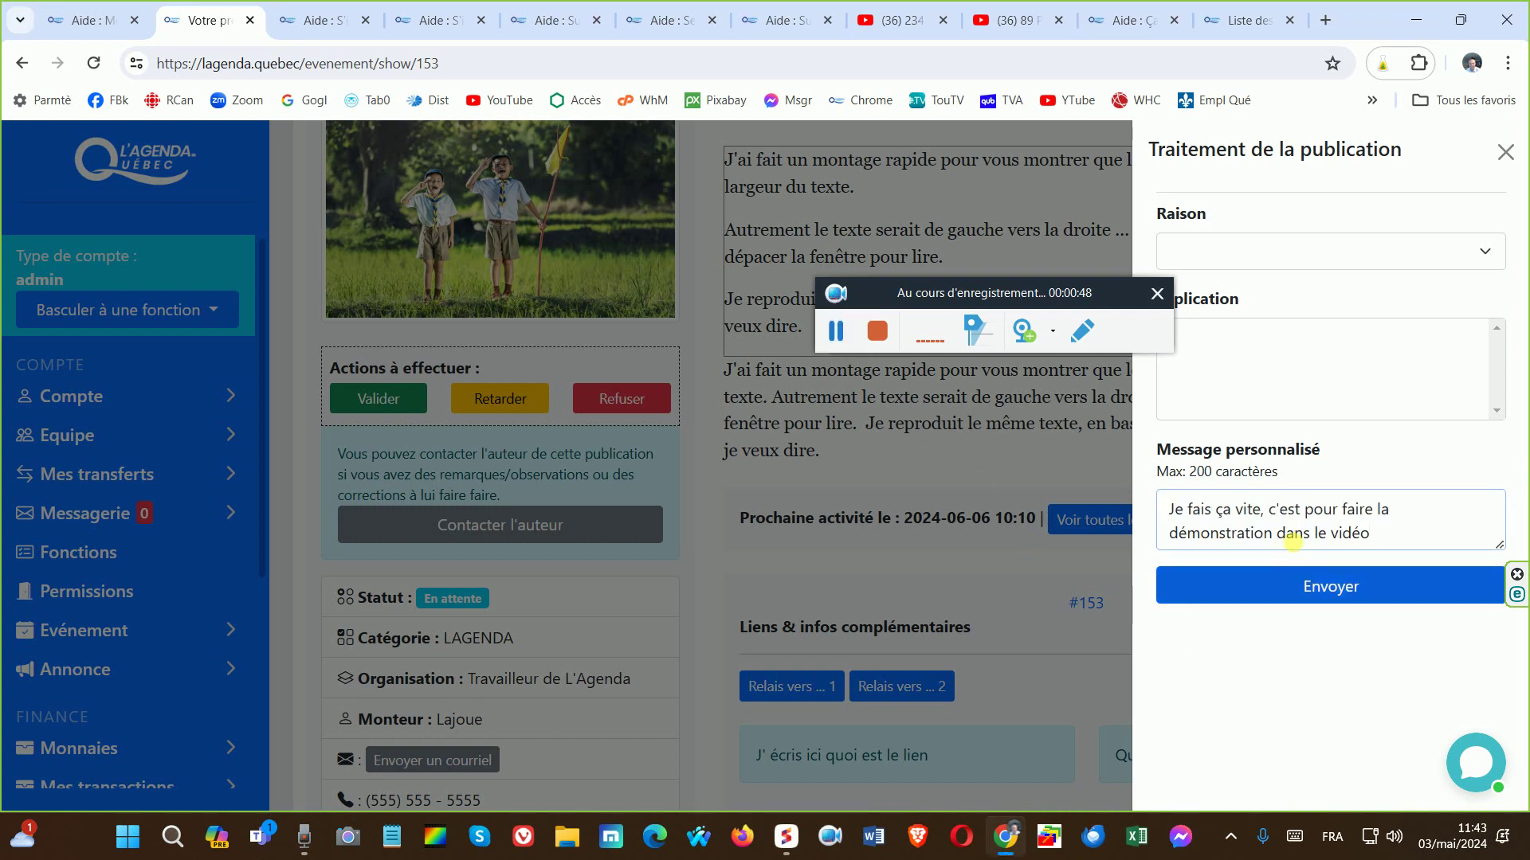
pyautogui.click(1327, 589)
# Check the event's status, details and history entry, and test its first relay link.
pyautogui.scroll(-1, 541, 631)
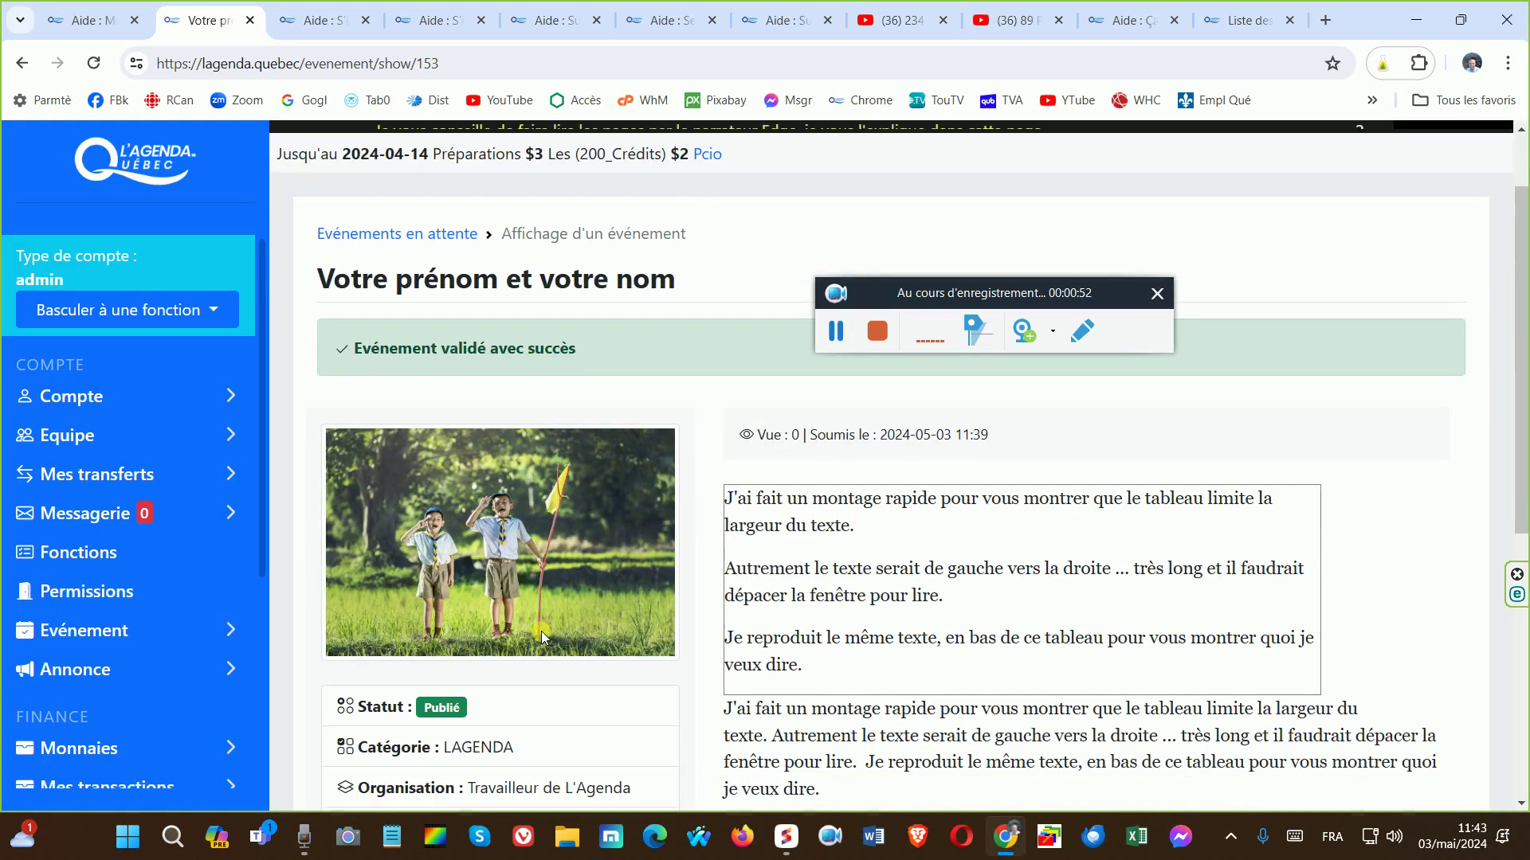
pyautogui.scroll(-6, 542, 631)
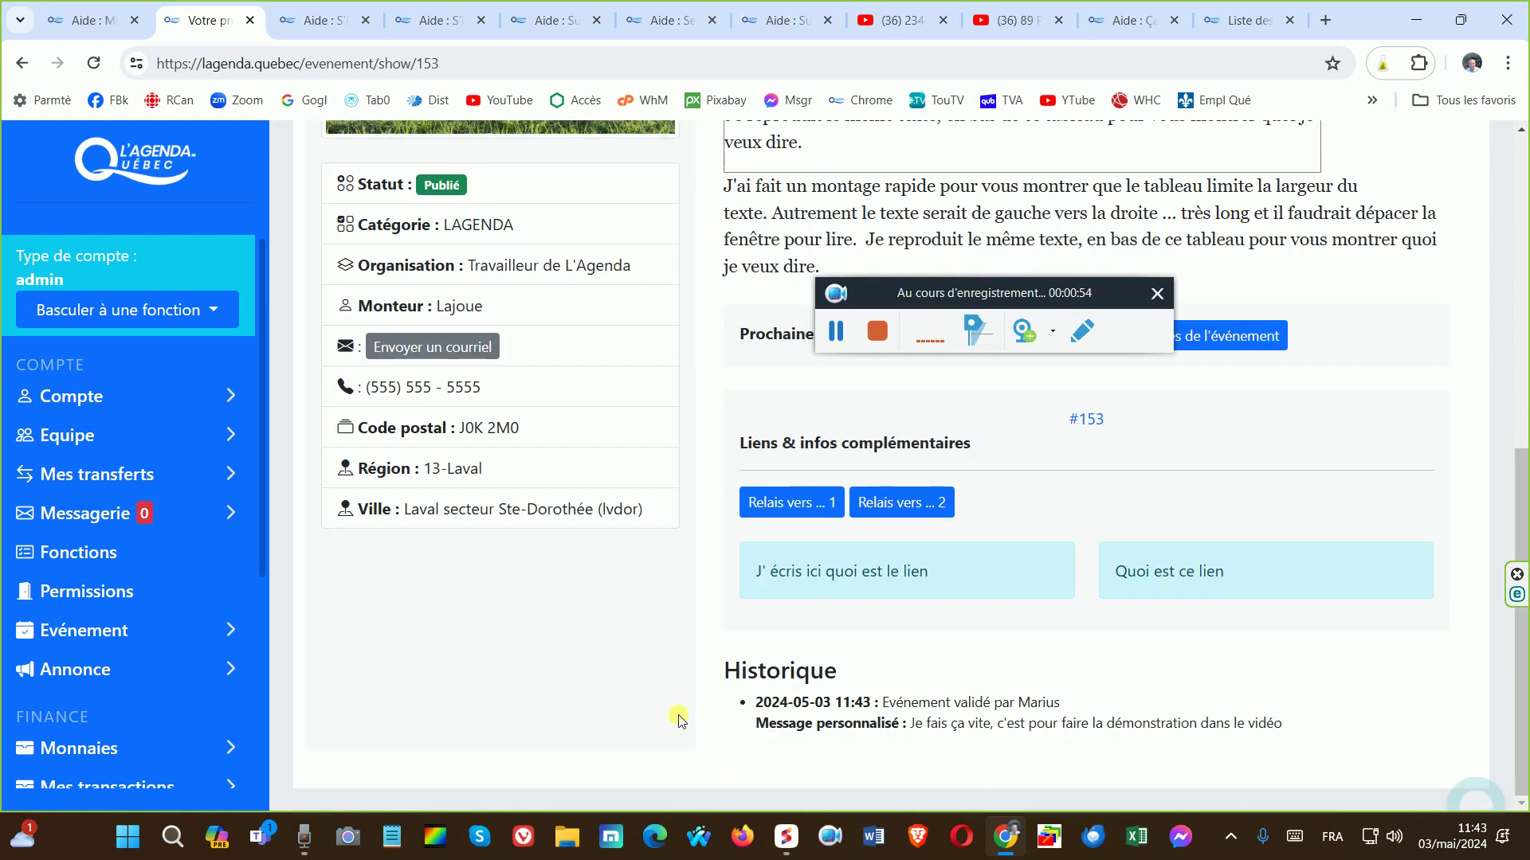
pyautogui.moveTo(909, 738); pyautogui.dragTo(1267, 730)
pyautogui.scroll(3, 1265, 729)
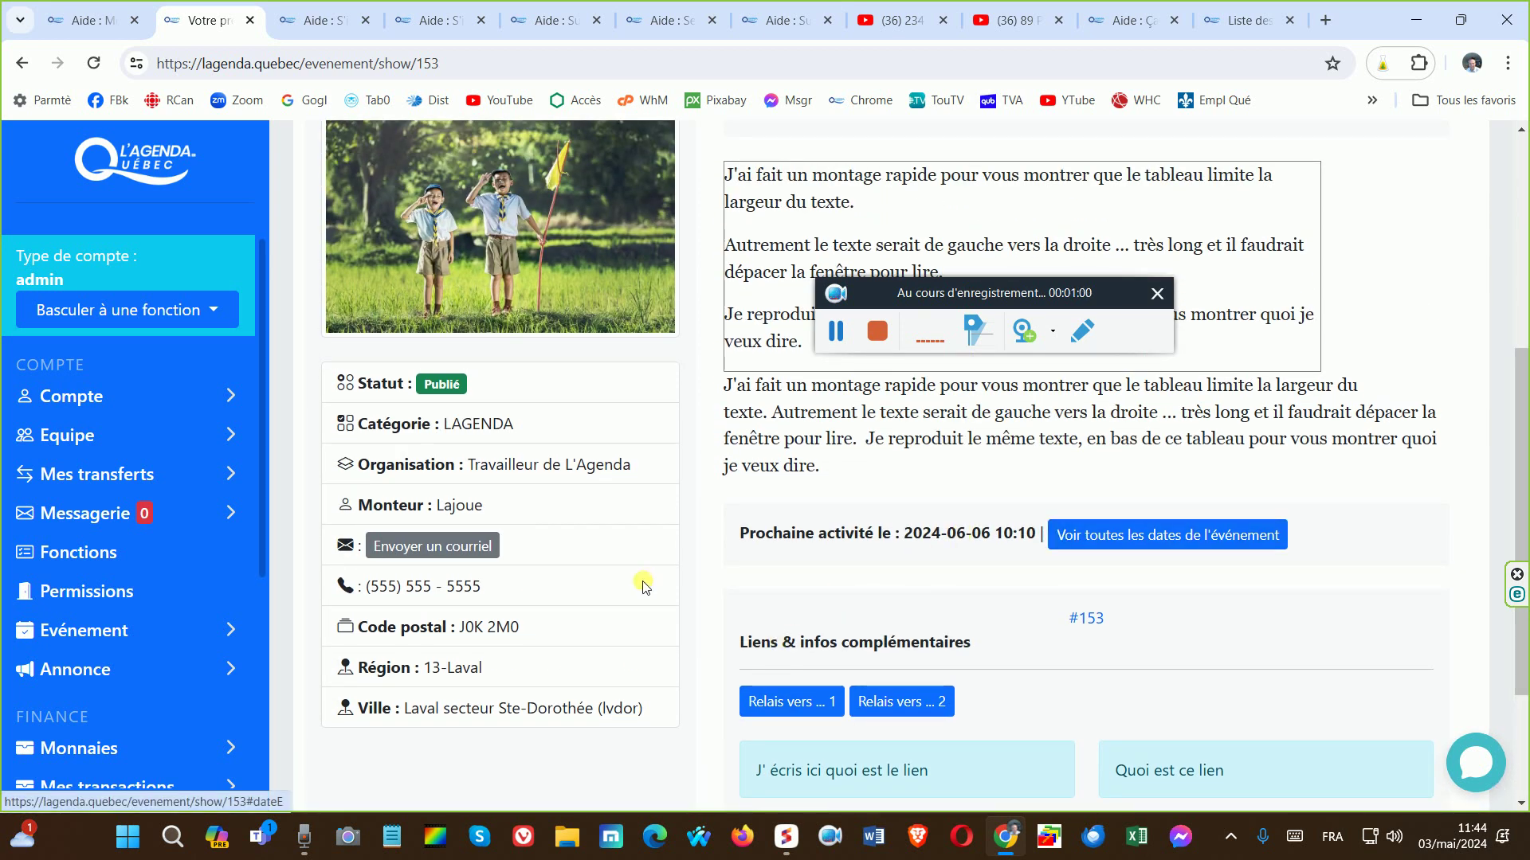
pyautogui.scroll(-1, 794, 673)
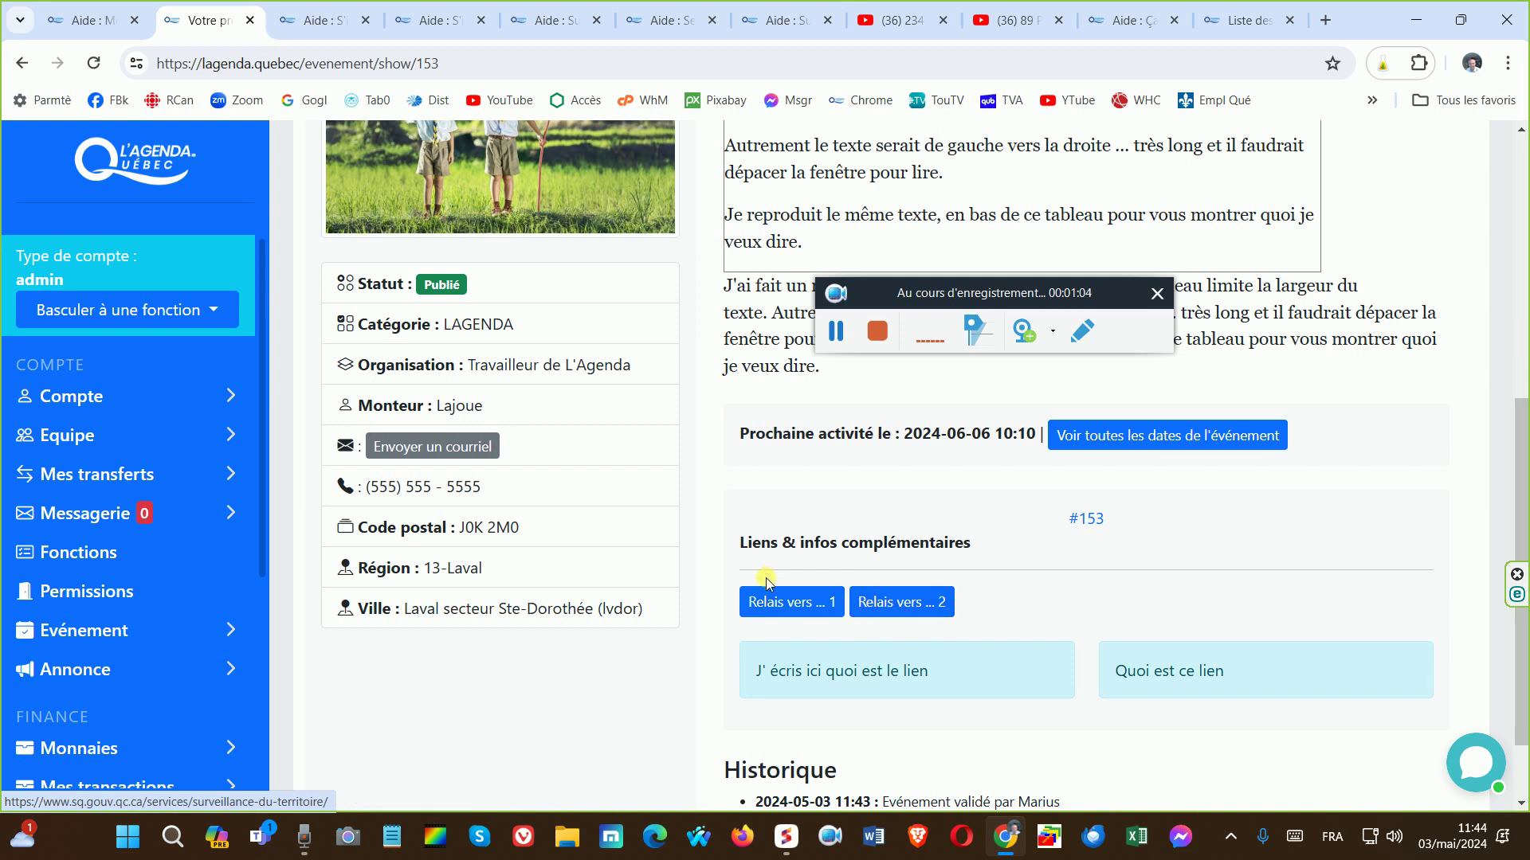
pyautogui.click(770, 607)
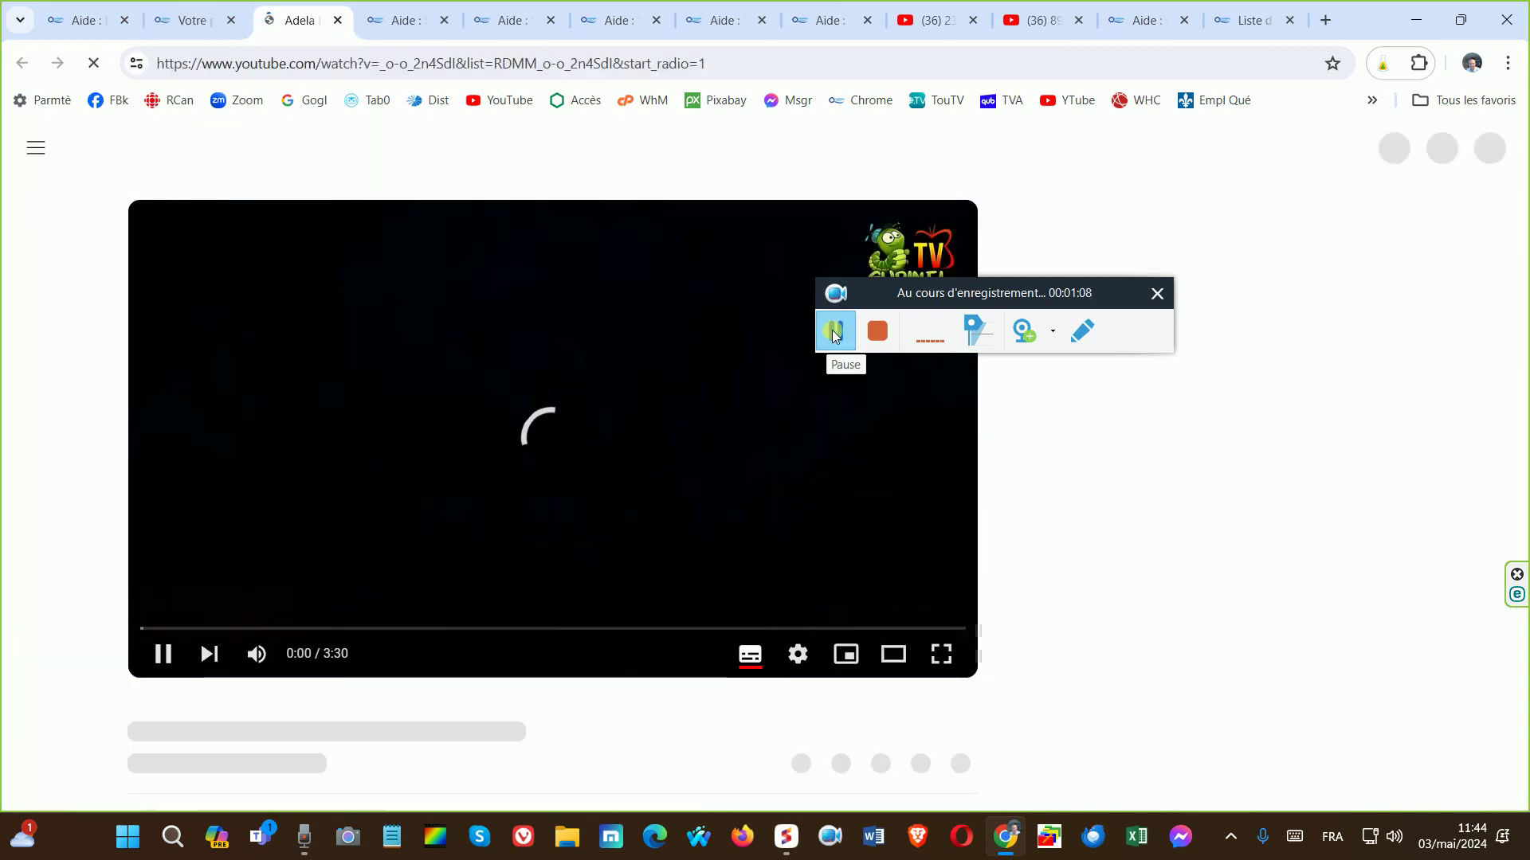
pyautogui.click(835, 334)
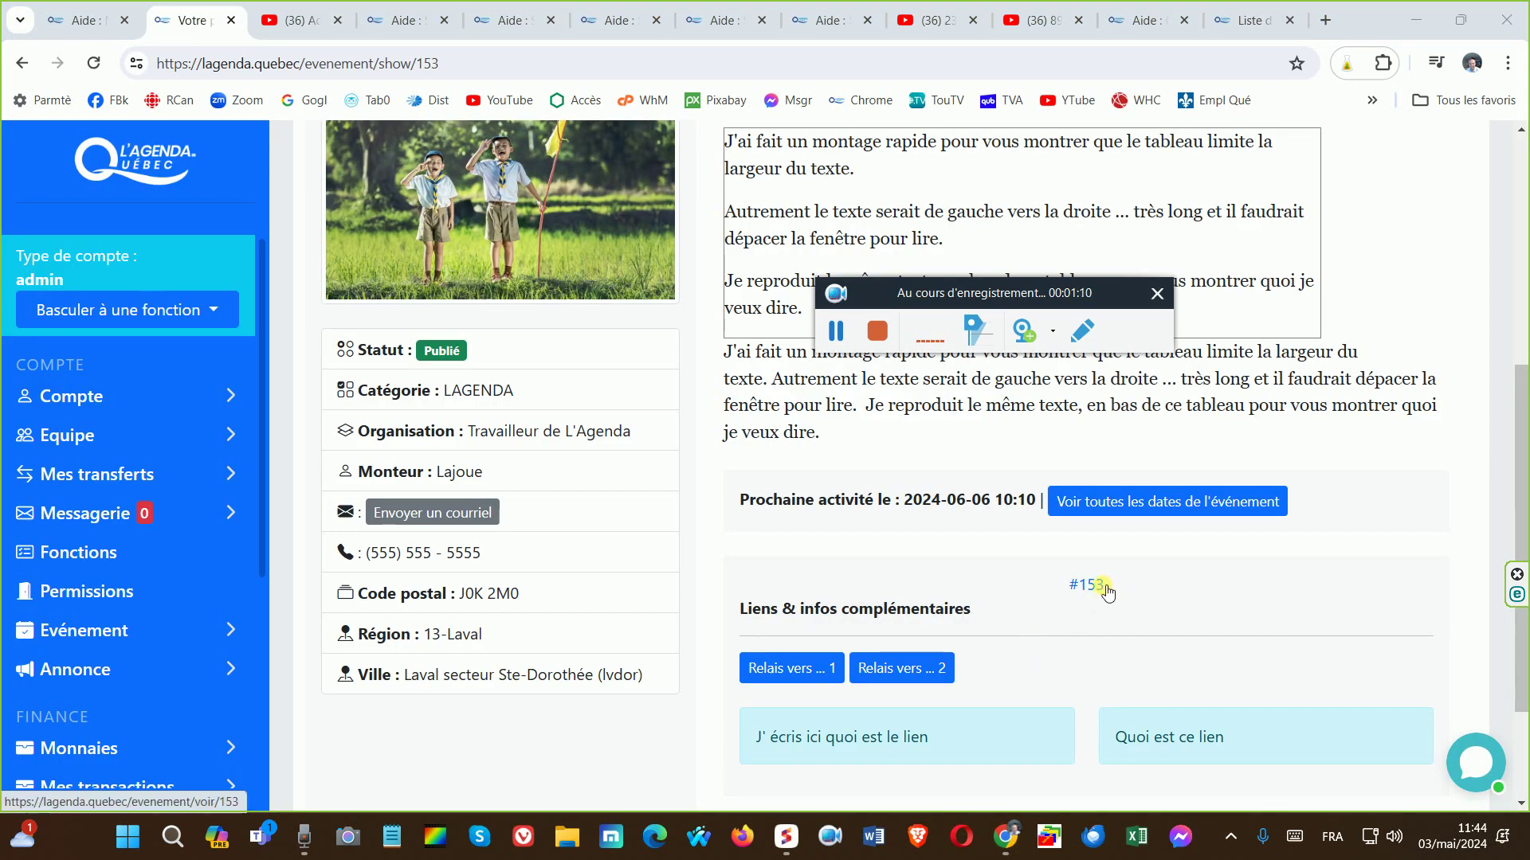
# Expand the Annonce section of the admin account and look through its ad, web ad and audio ad options.
pyautogui.scroll(-1, 91, 597)
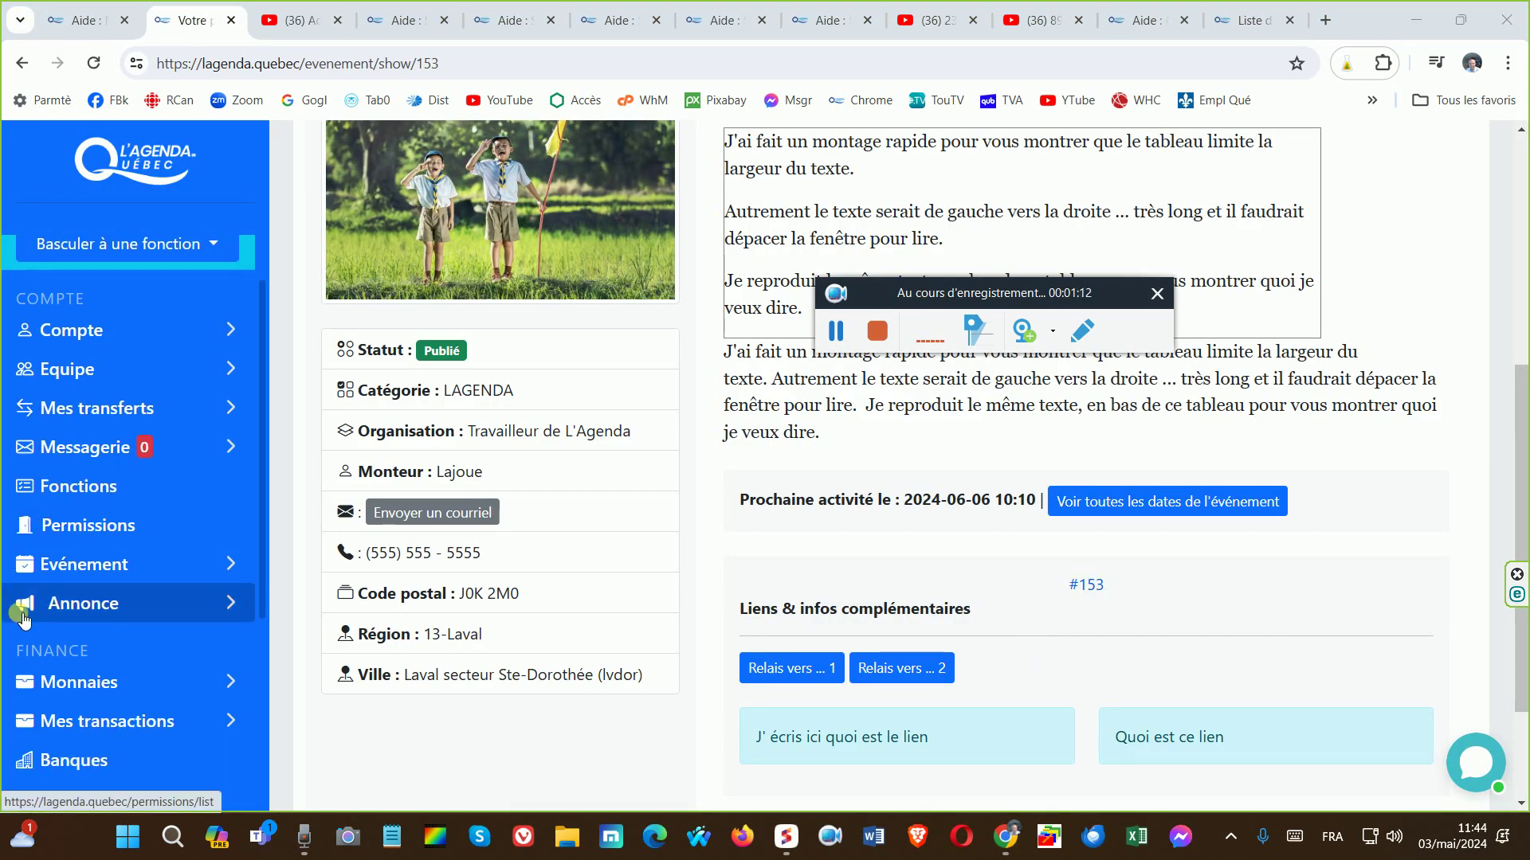
pyautogui.click(97, 605)
pyautogui.scroll(-1, 112, 633)
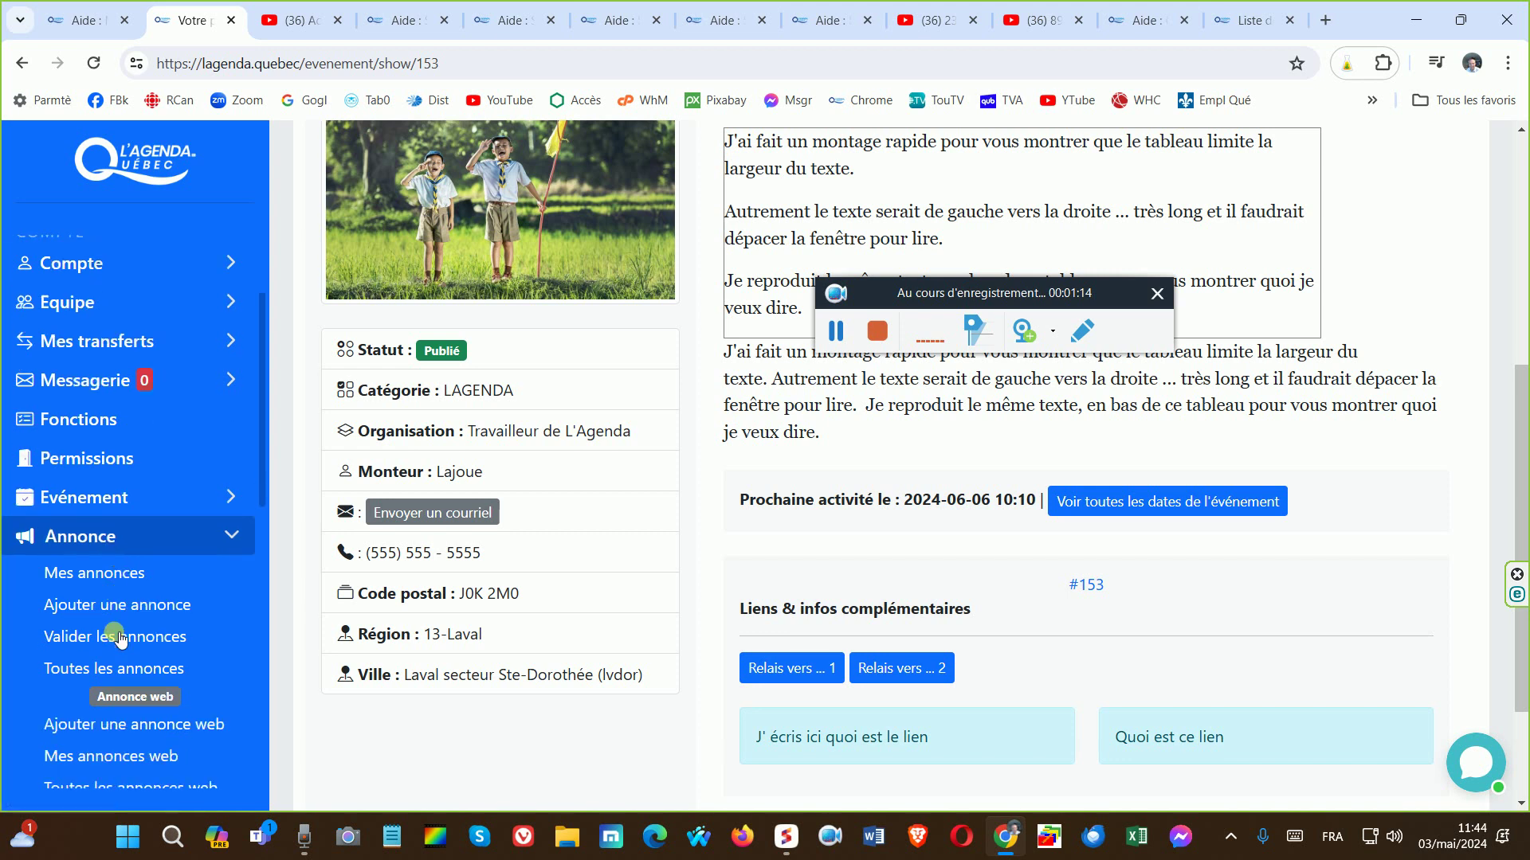
pyautogui.scroll(-1, 116, 656)
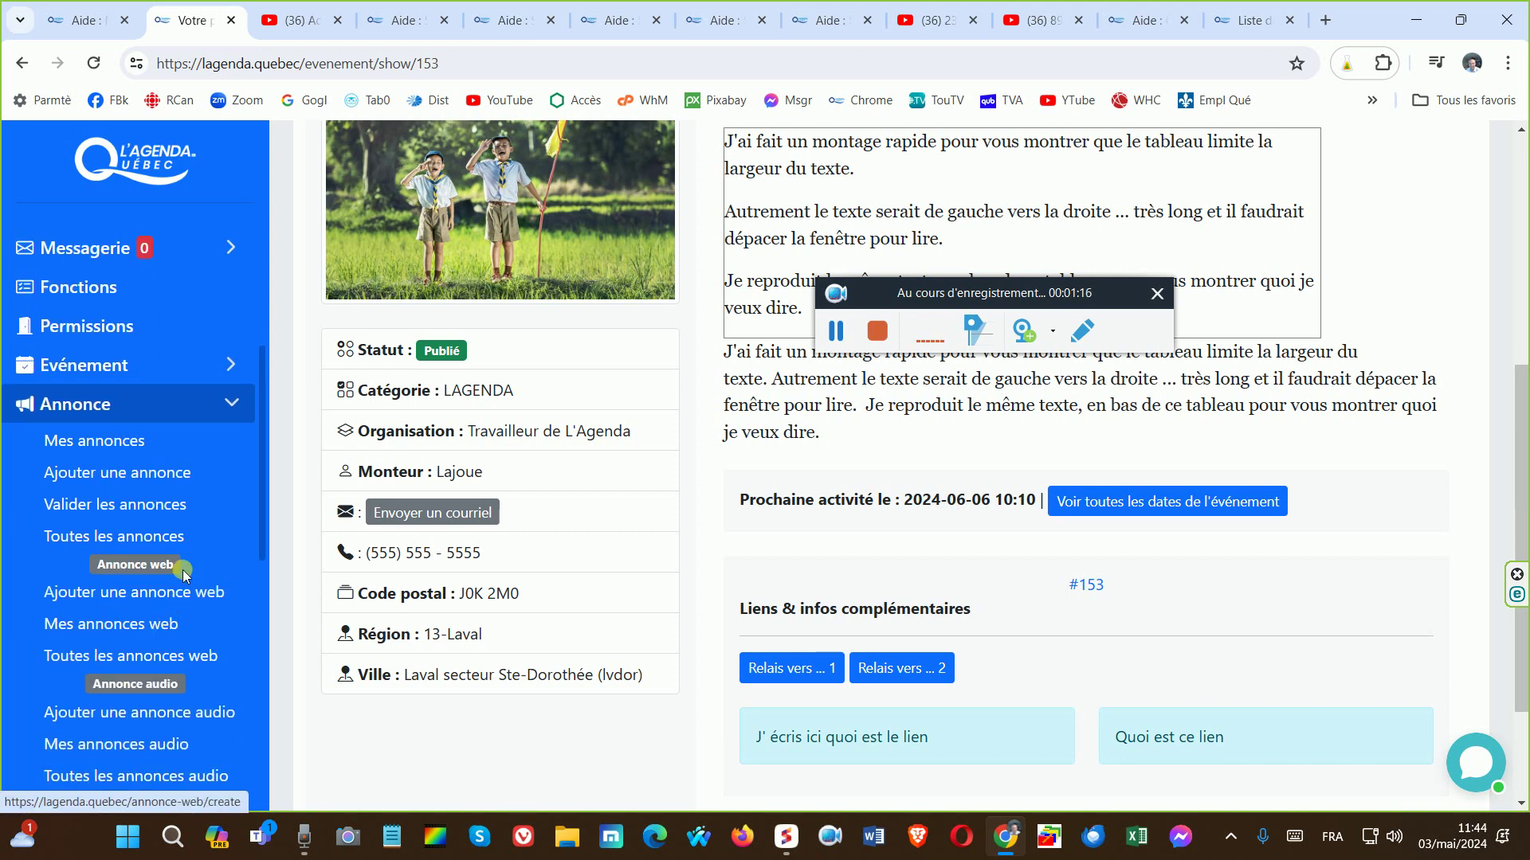
pyautogui.click(835, 331)
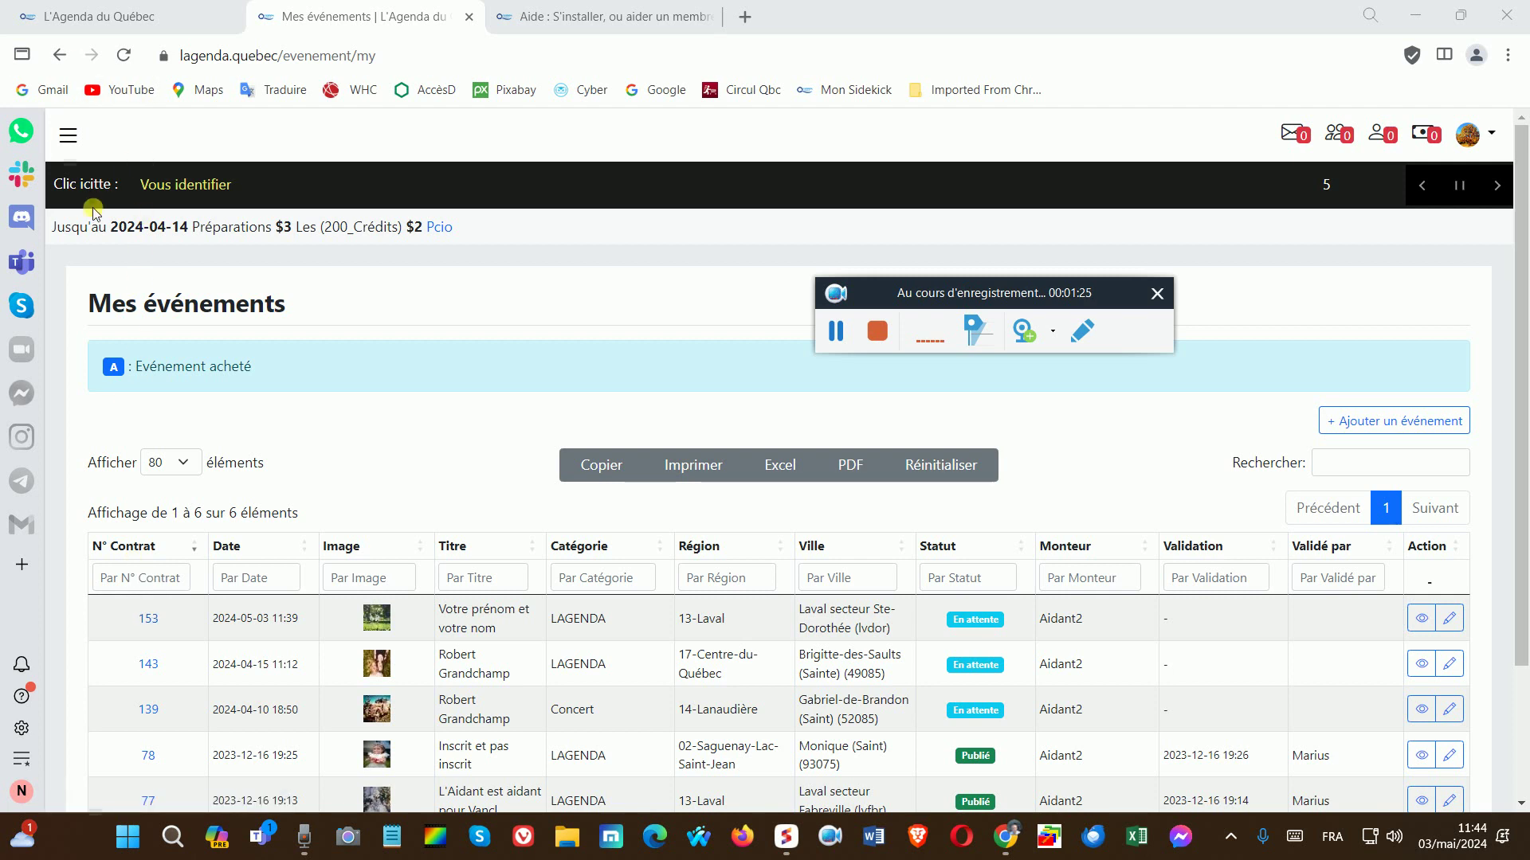
# In the helper (aidant) account's browser, reload the Mes événements list and start adding a helper ad.
pyautogui.click(124, 55)
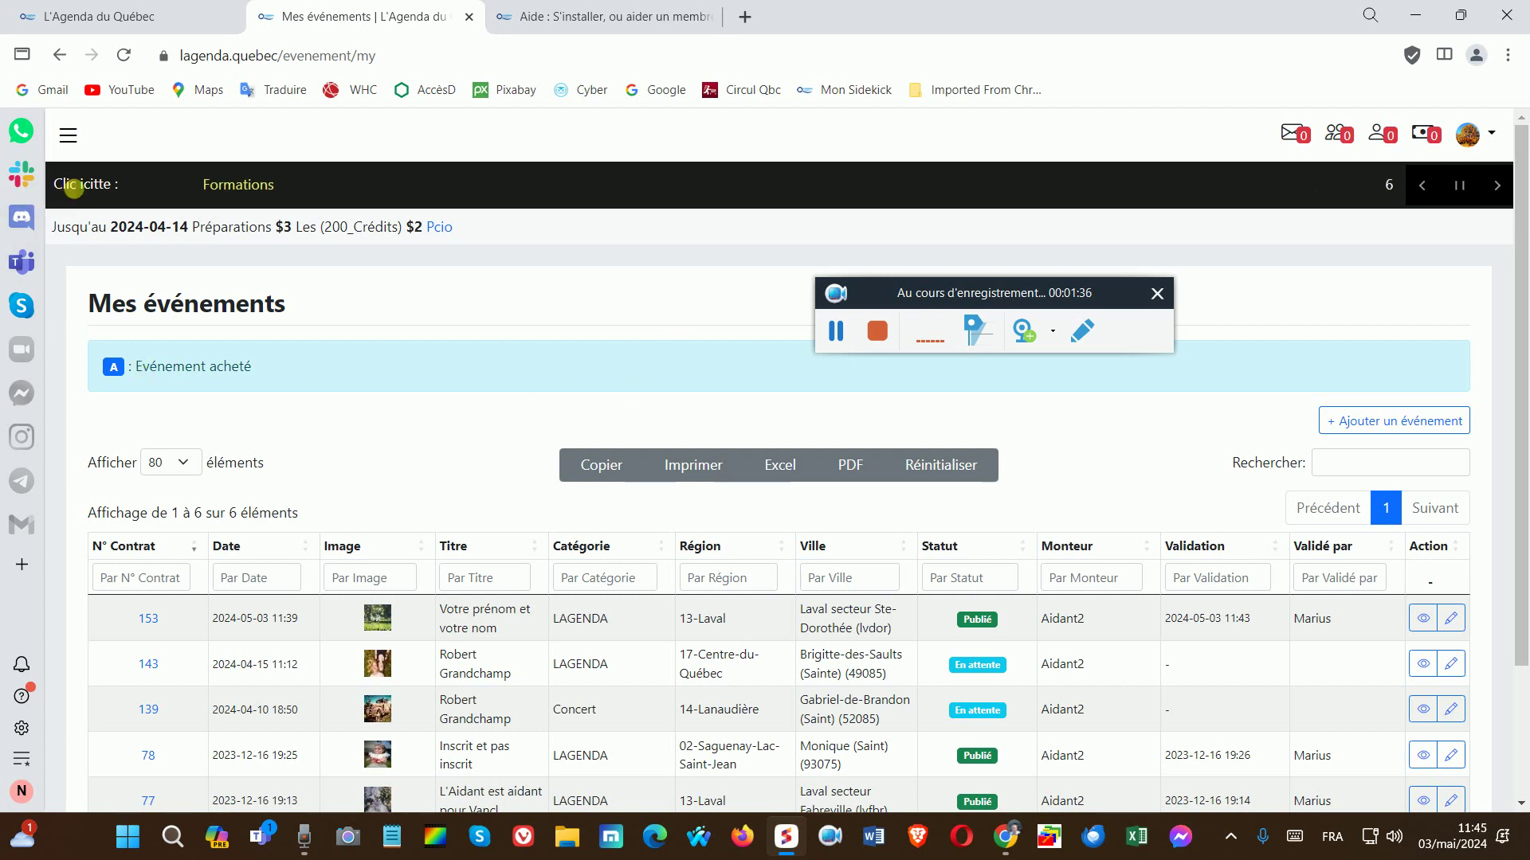
pyautogui.click(68, 138)
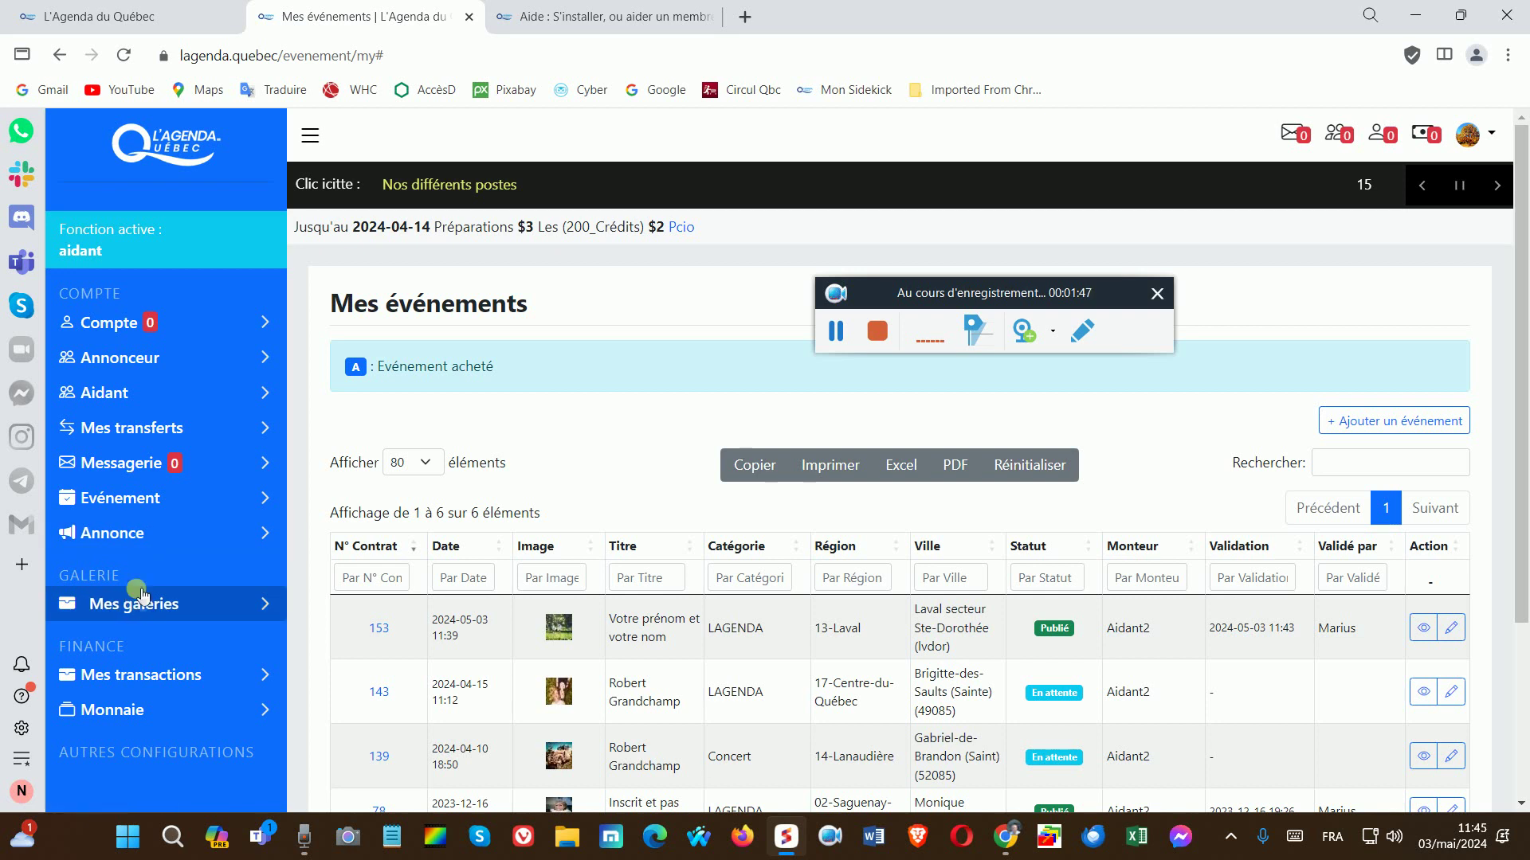
pyautogui.click(125, 533)
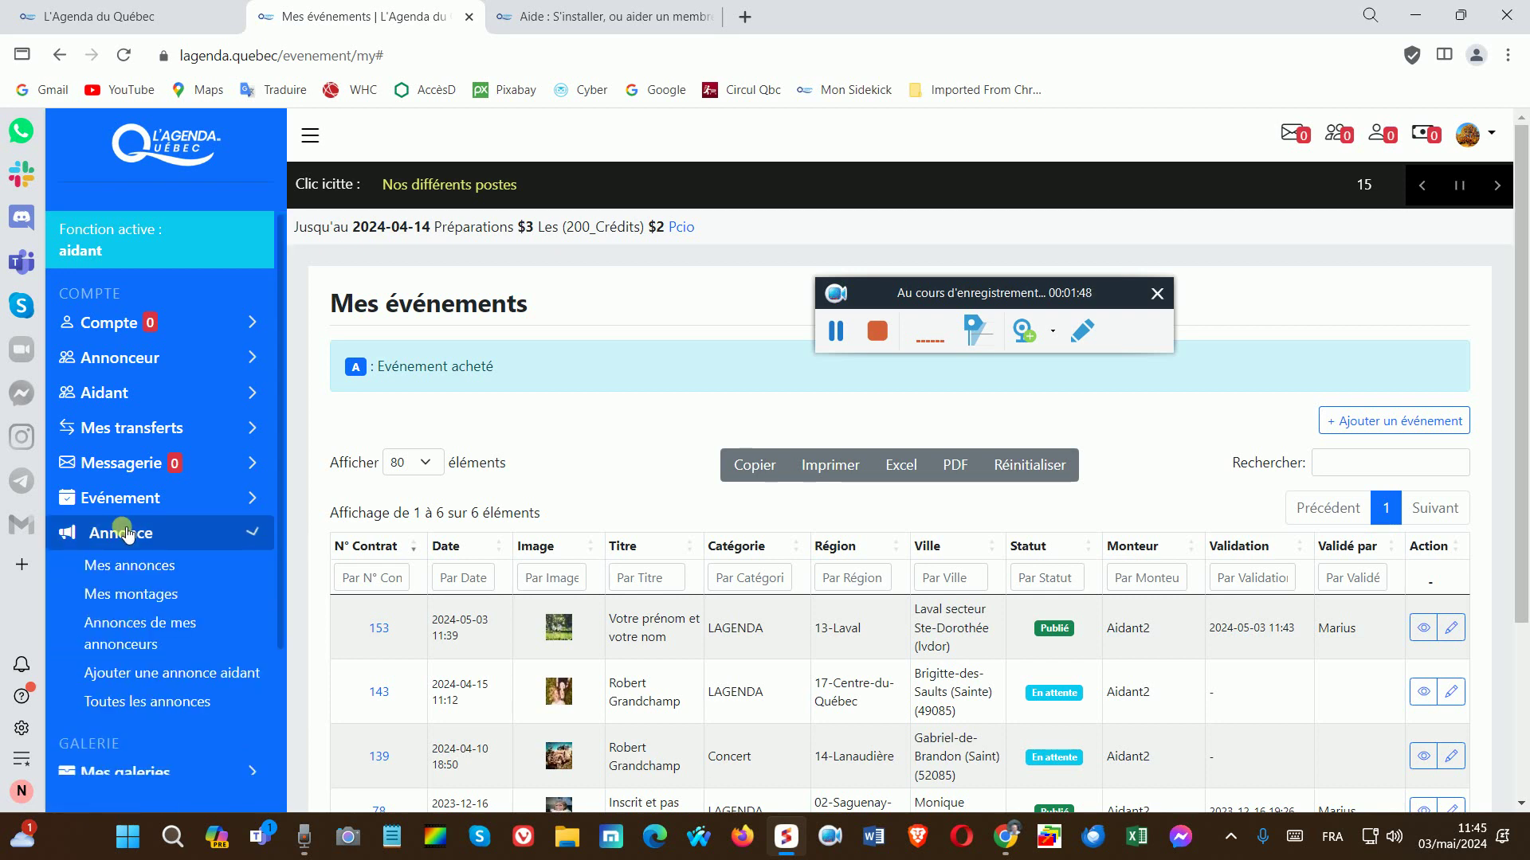
pyautogui.click(157, 677)
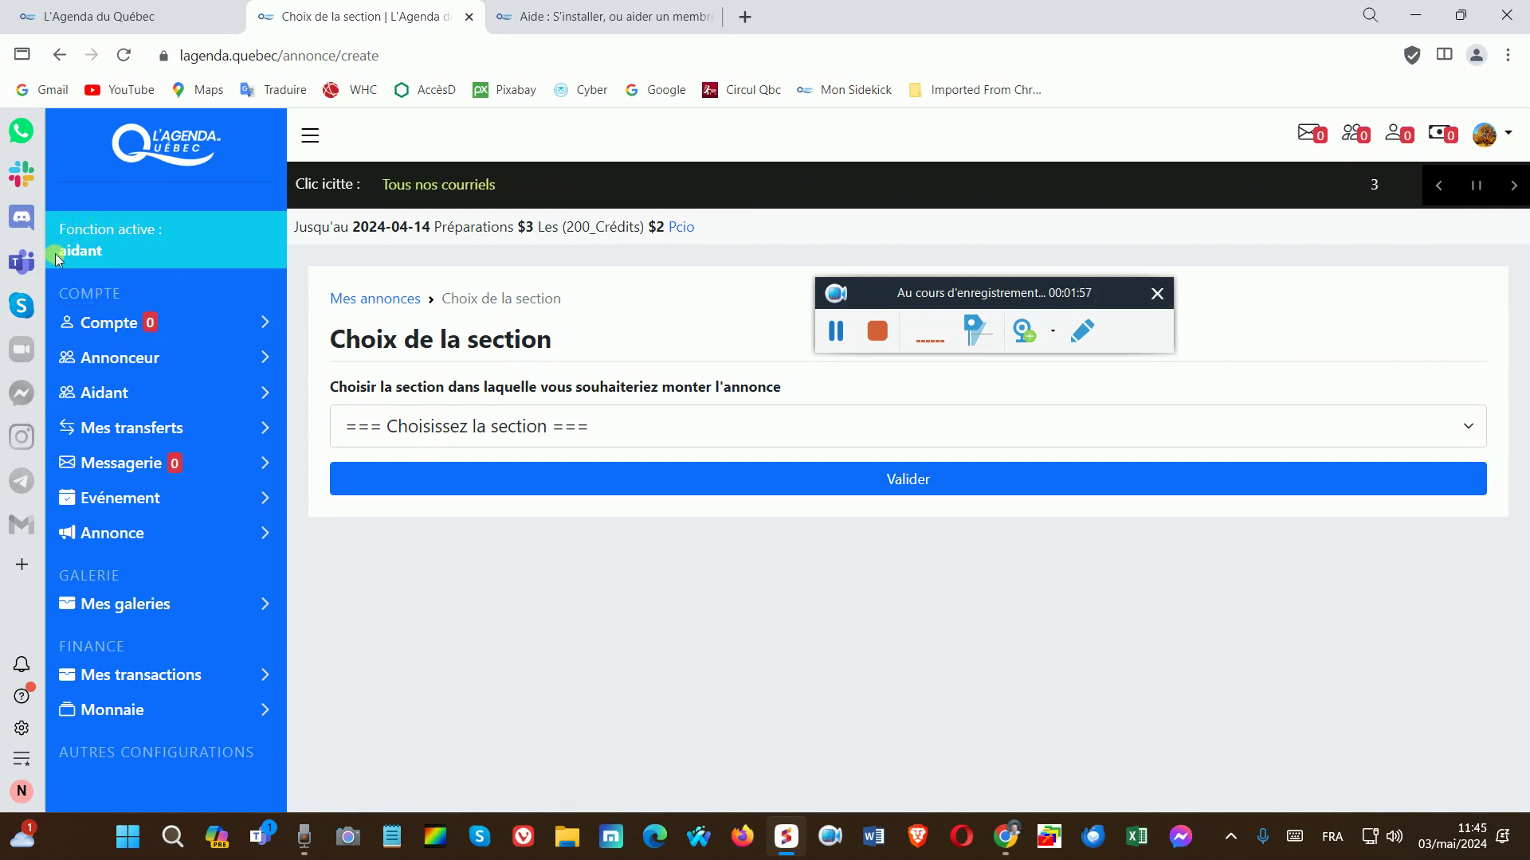
# Choose LAGENDA as the section for the ad and validate the choice.
pyautogui.click(471, 428)
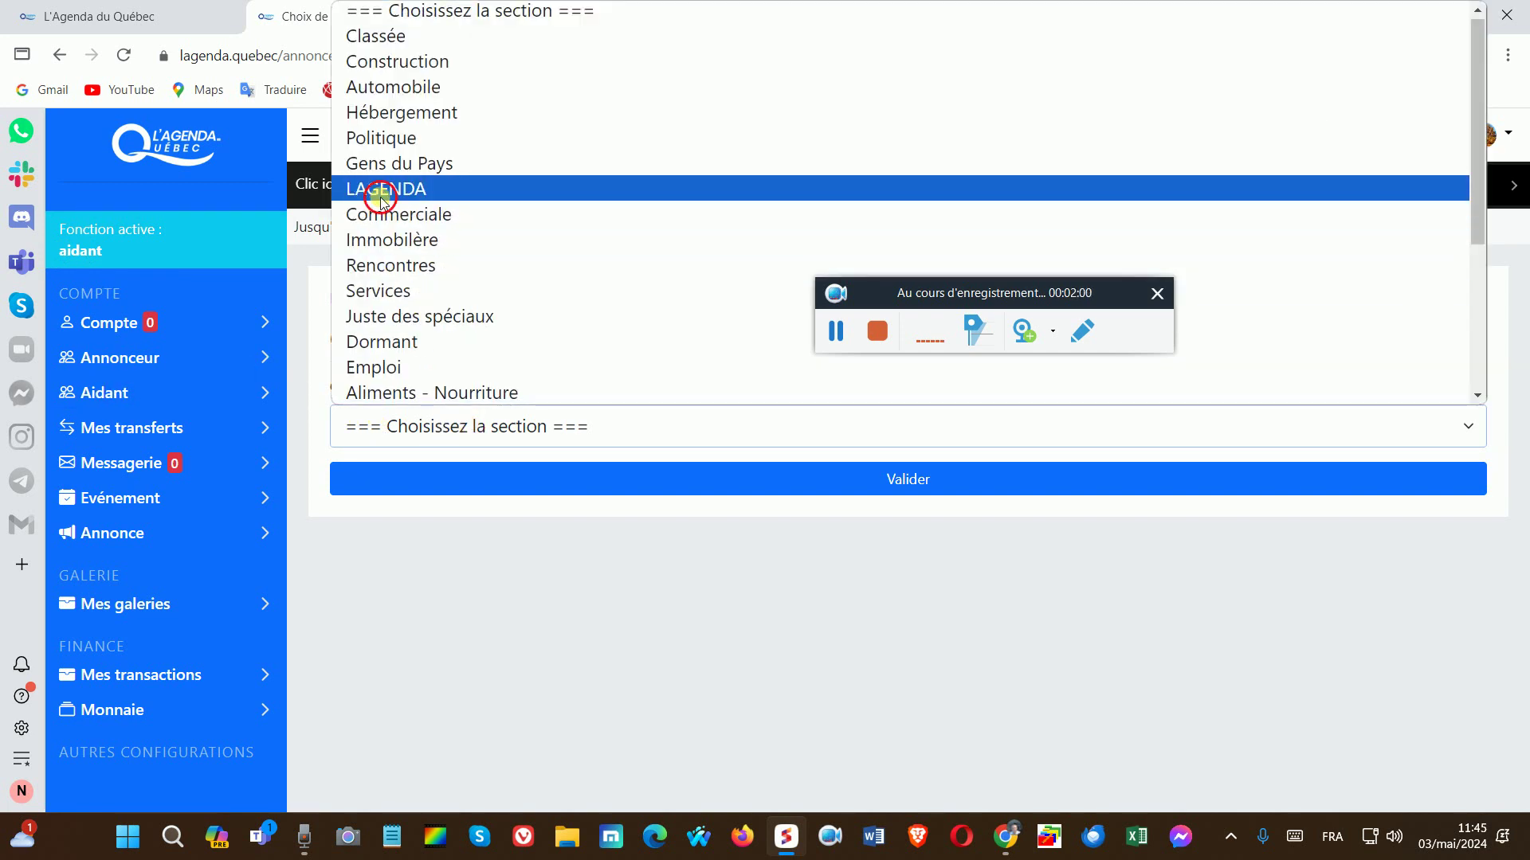
pyautogui.click(381, 199)
pyautogui.click(914, 482)
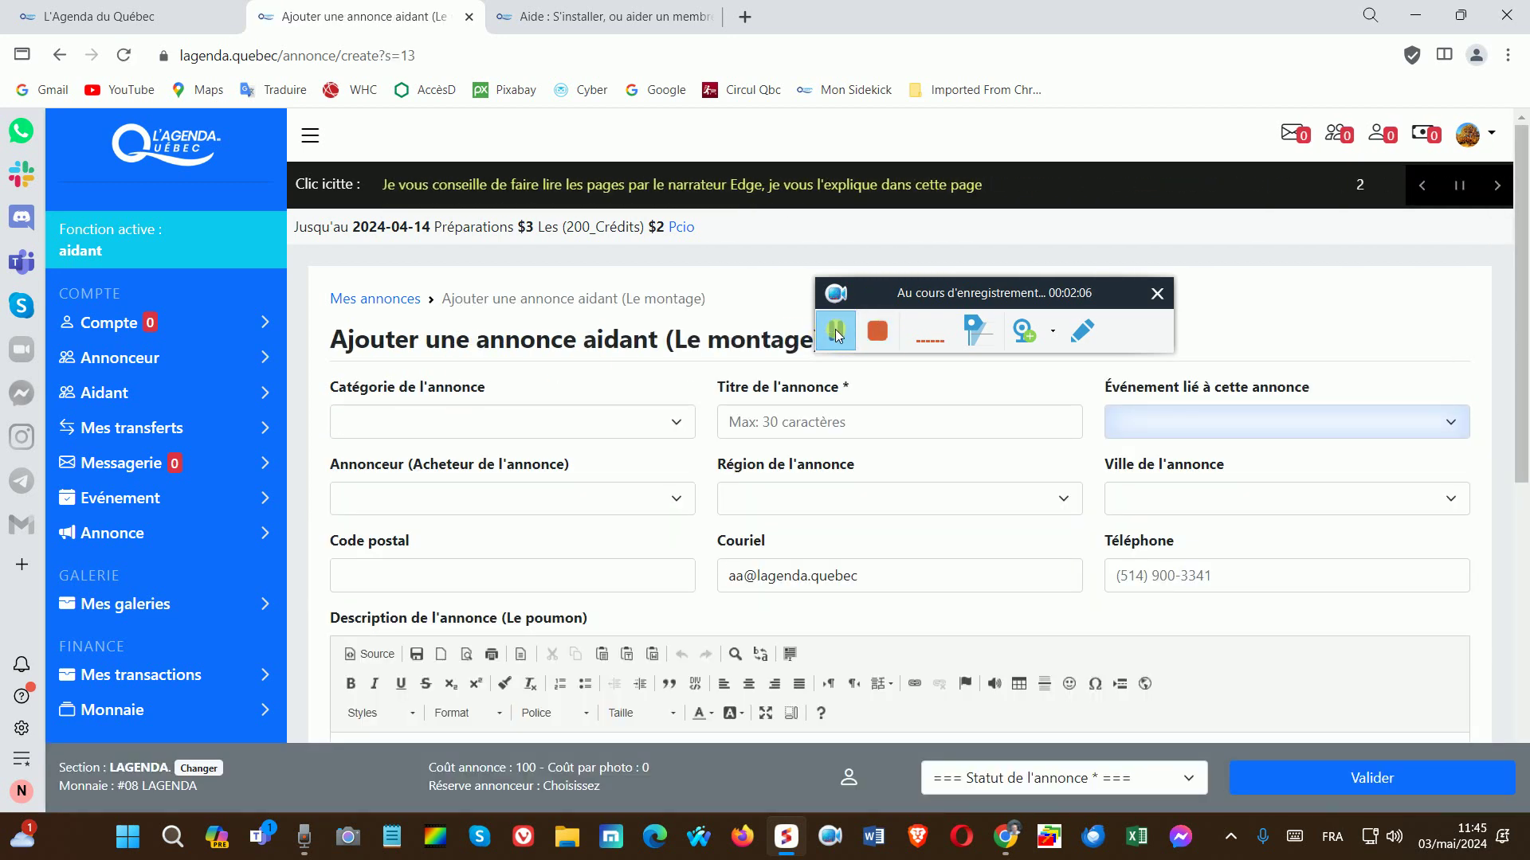
pyautogui.click(836, 333)
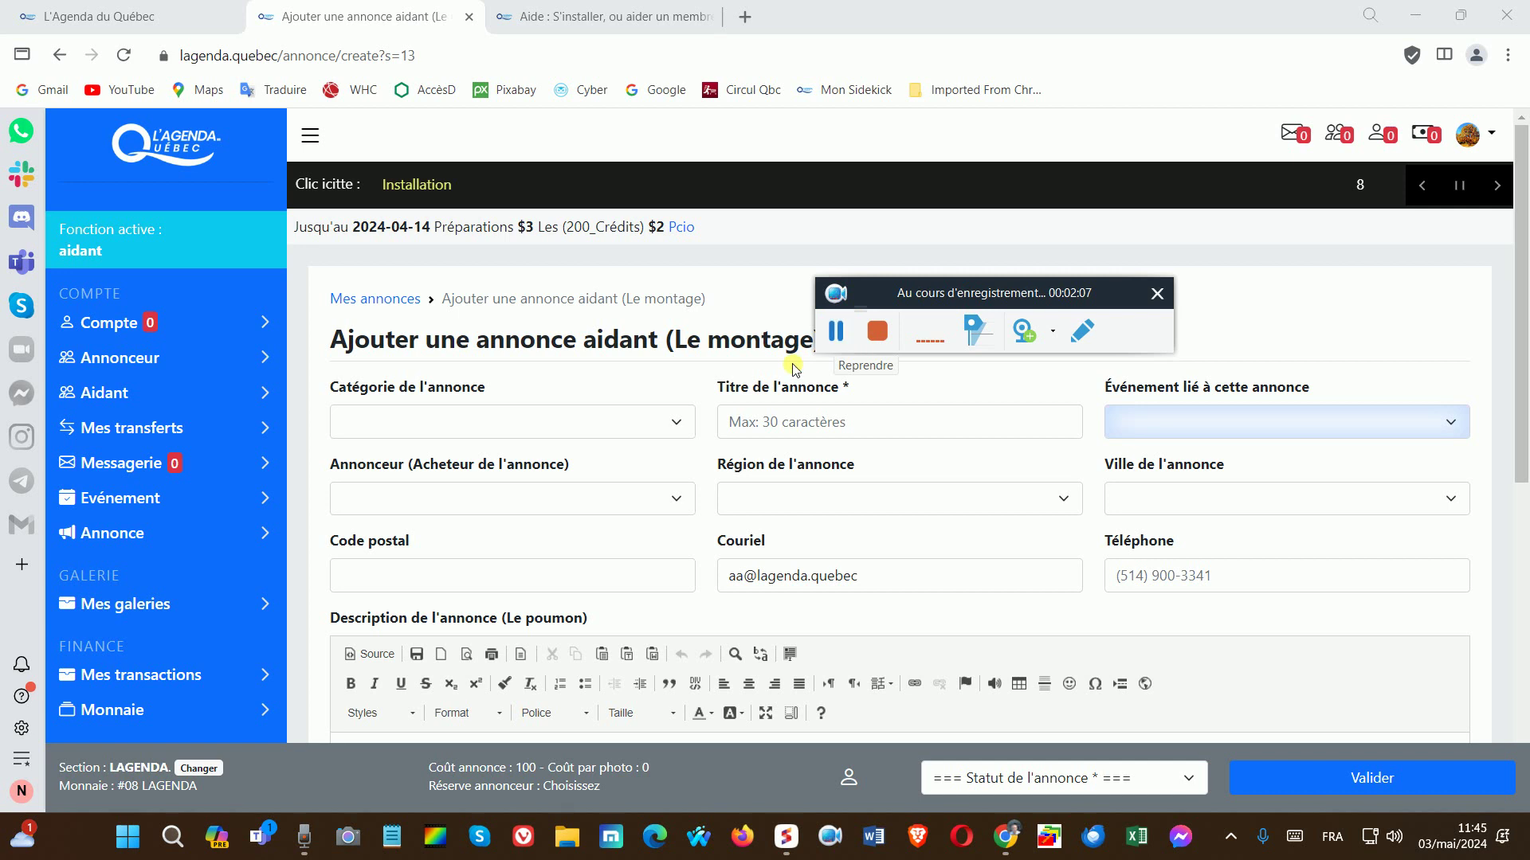
# Set the ad's category to Formateur Excel facturation.
pyautogui.click(404, 429)
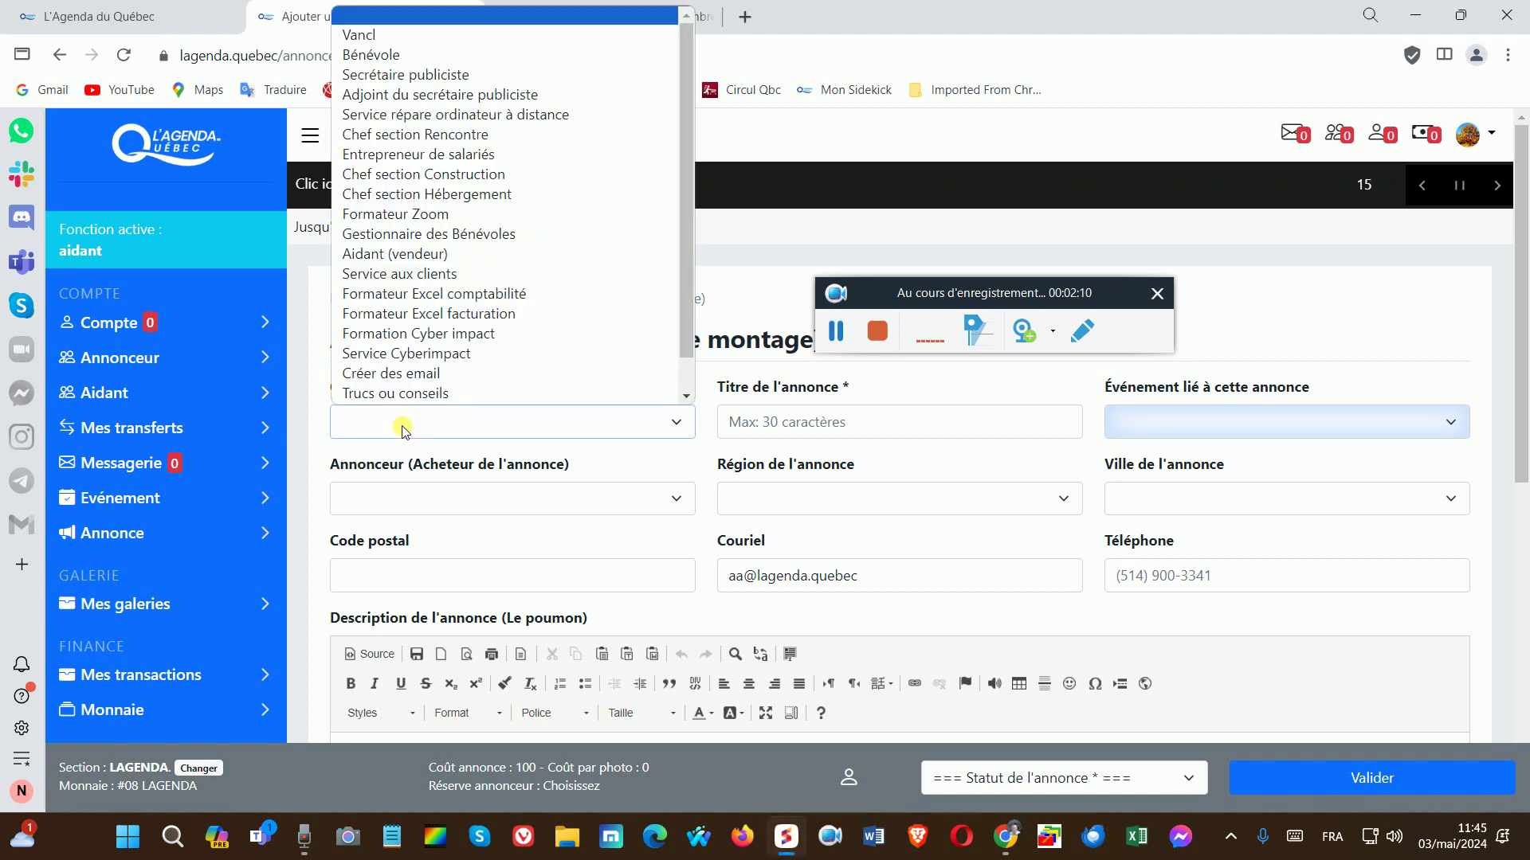
pyautogui.scroll(-1, 406, 319)
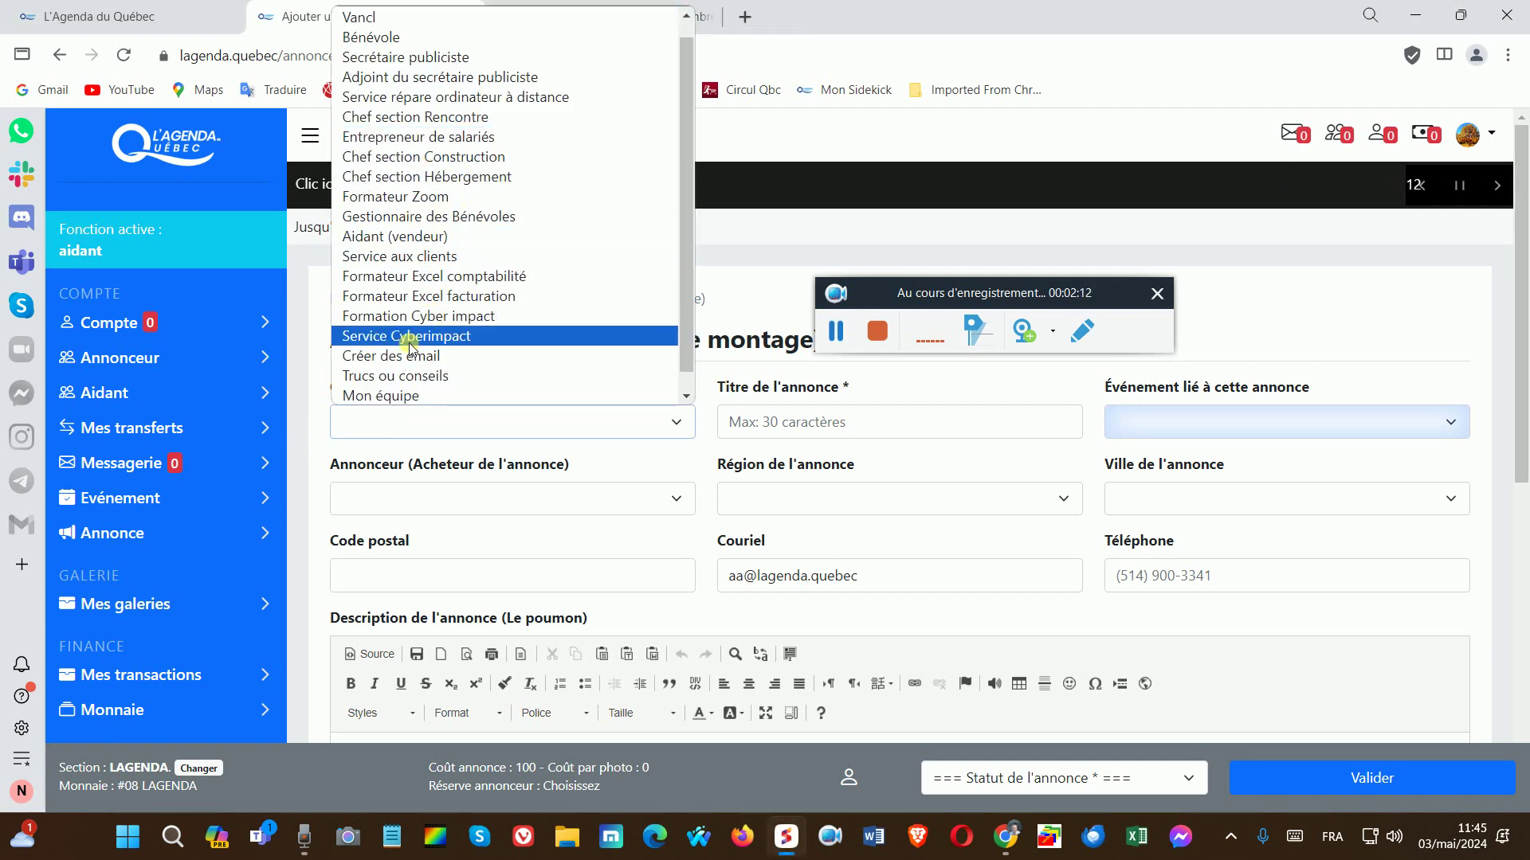
pyautogui.click(424, 298)
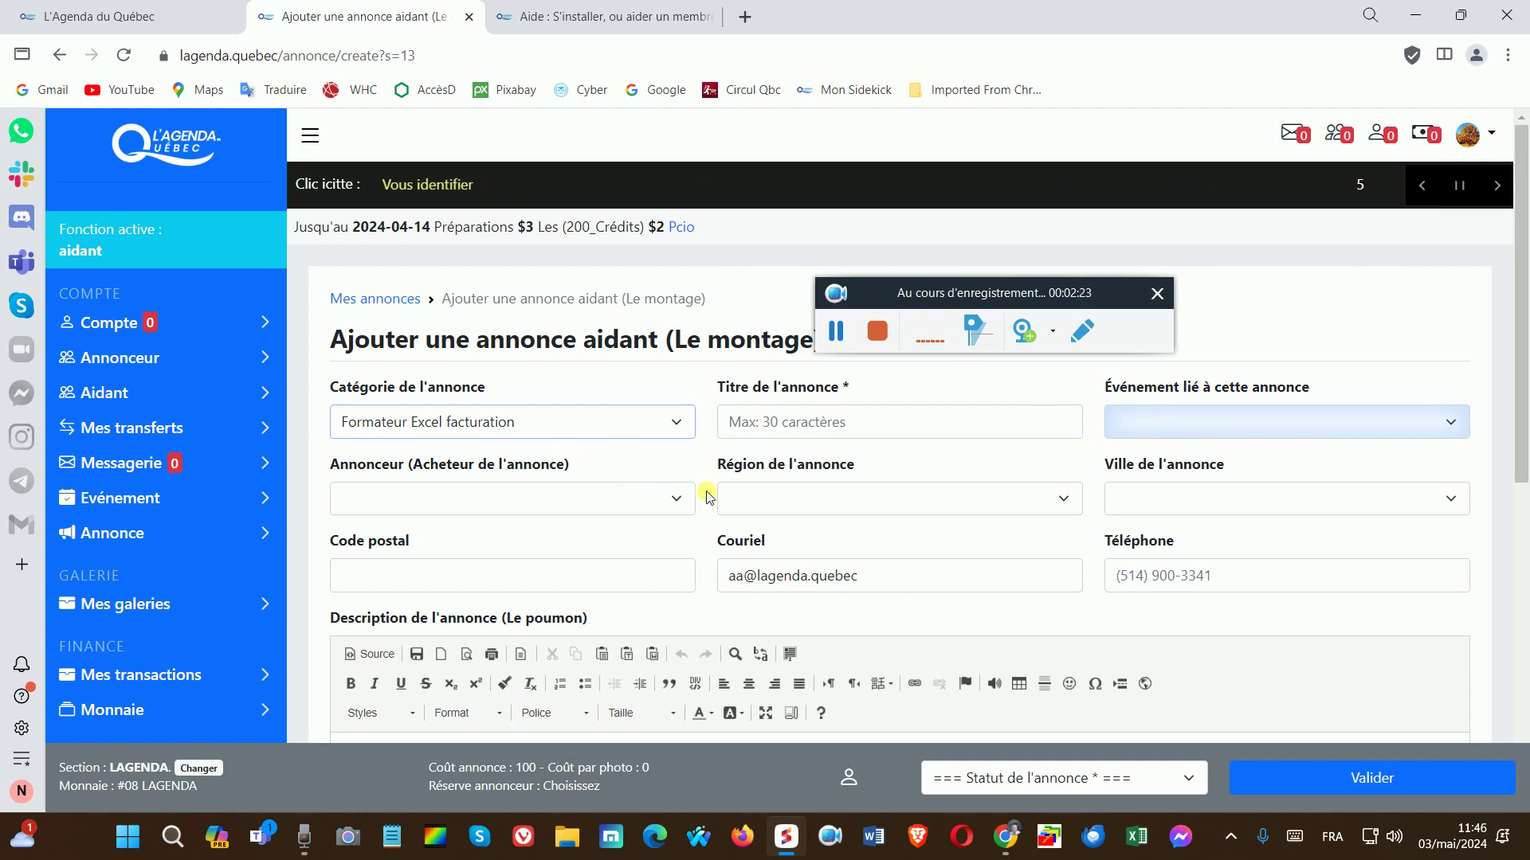
# Look over the description, link, info and price-type fields of the ad form, and set the advertiser type to Particulier.
pyautogui.scroll(-1, 1181, 488)
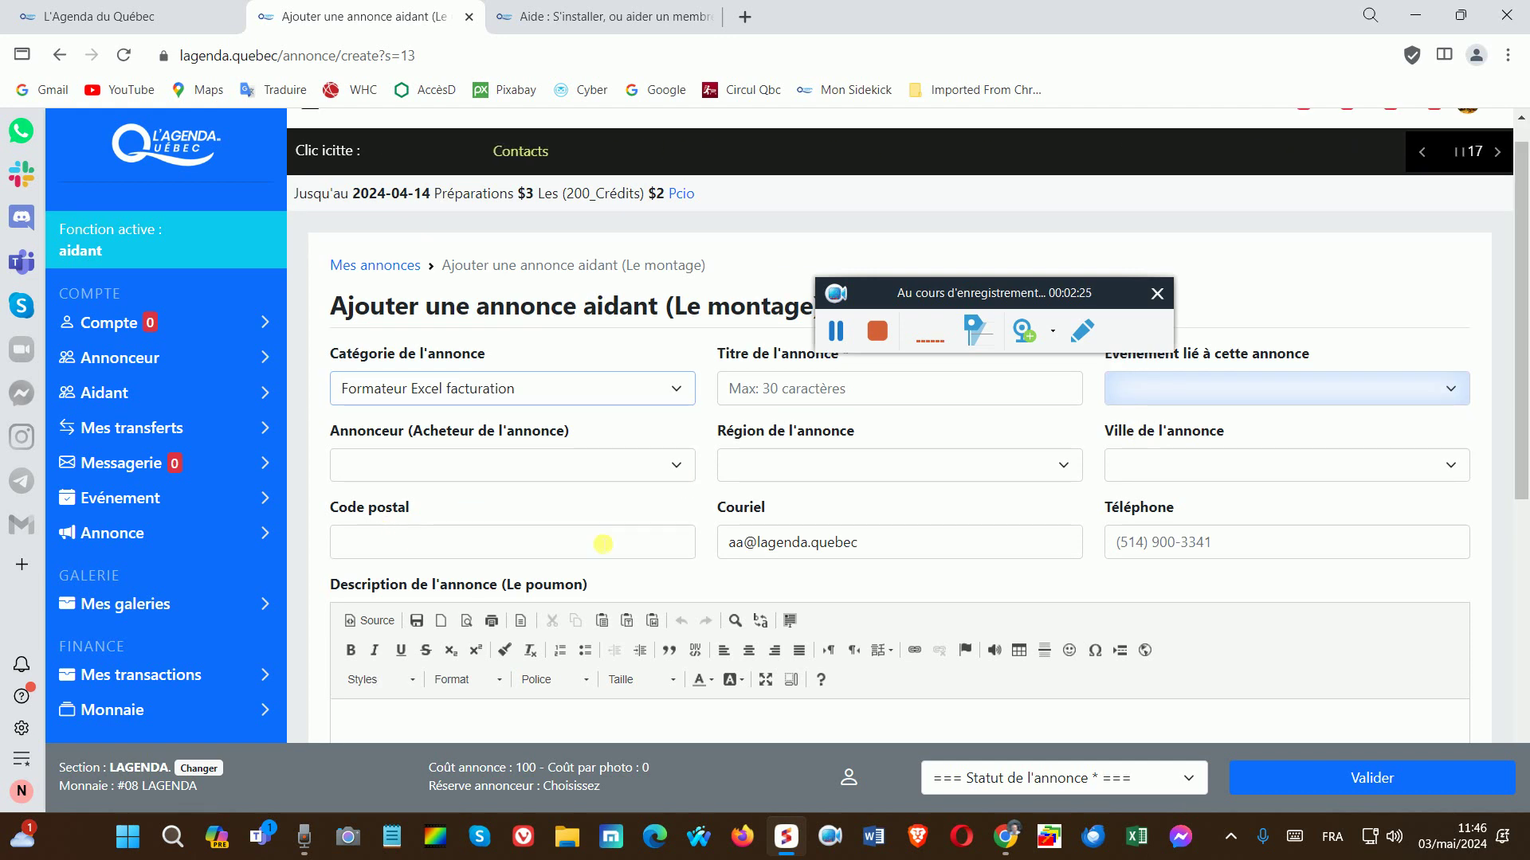
pyautogui.scroll(-3, 975, 551)
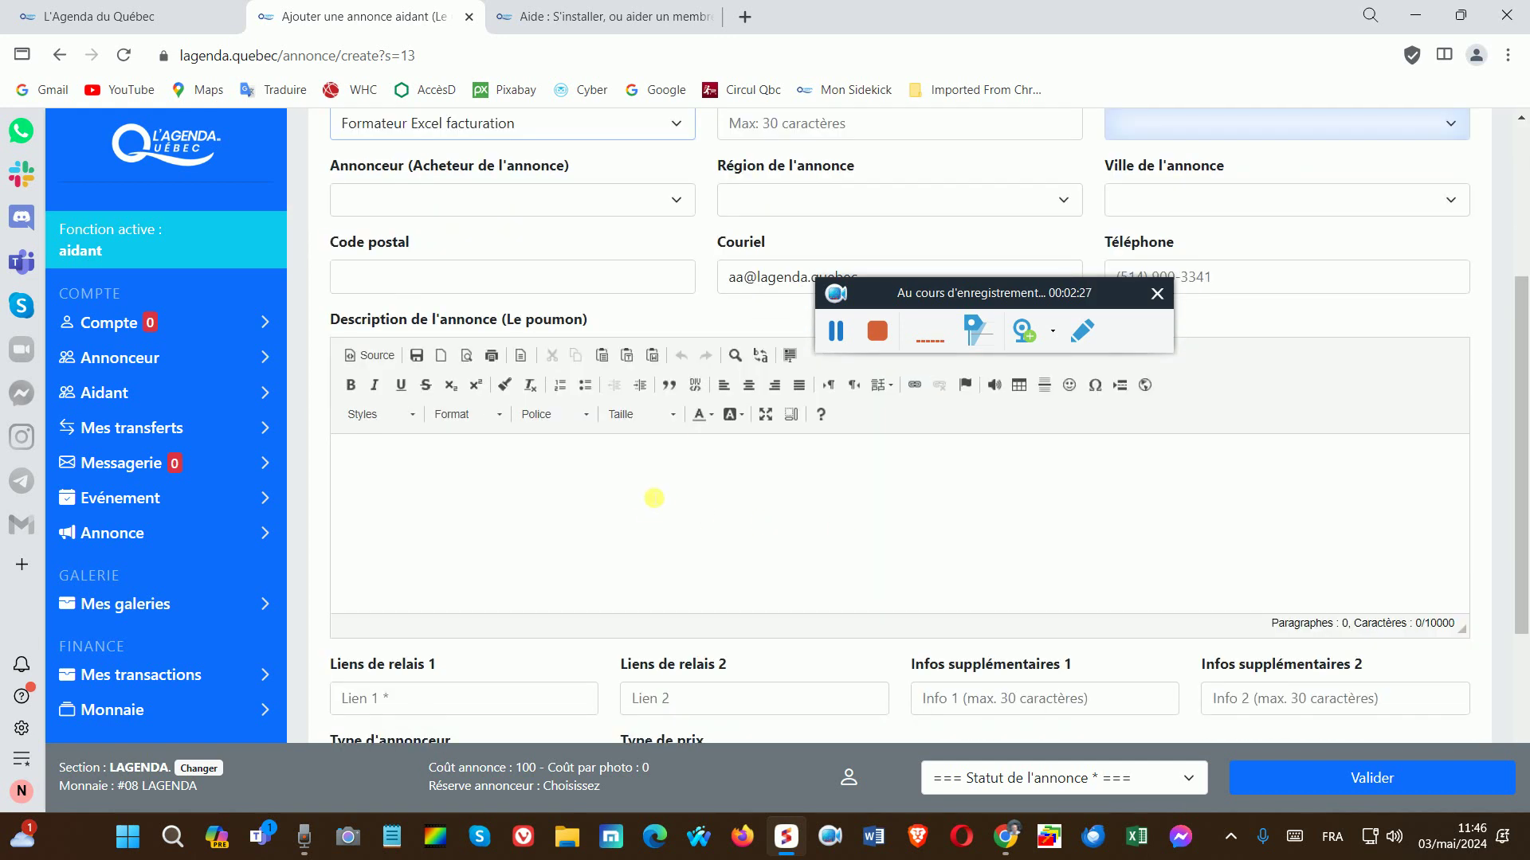
pyautogui.click(654, 498)
pyautogui.scroll(-2, 652, 495)
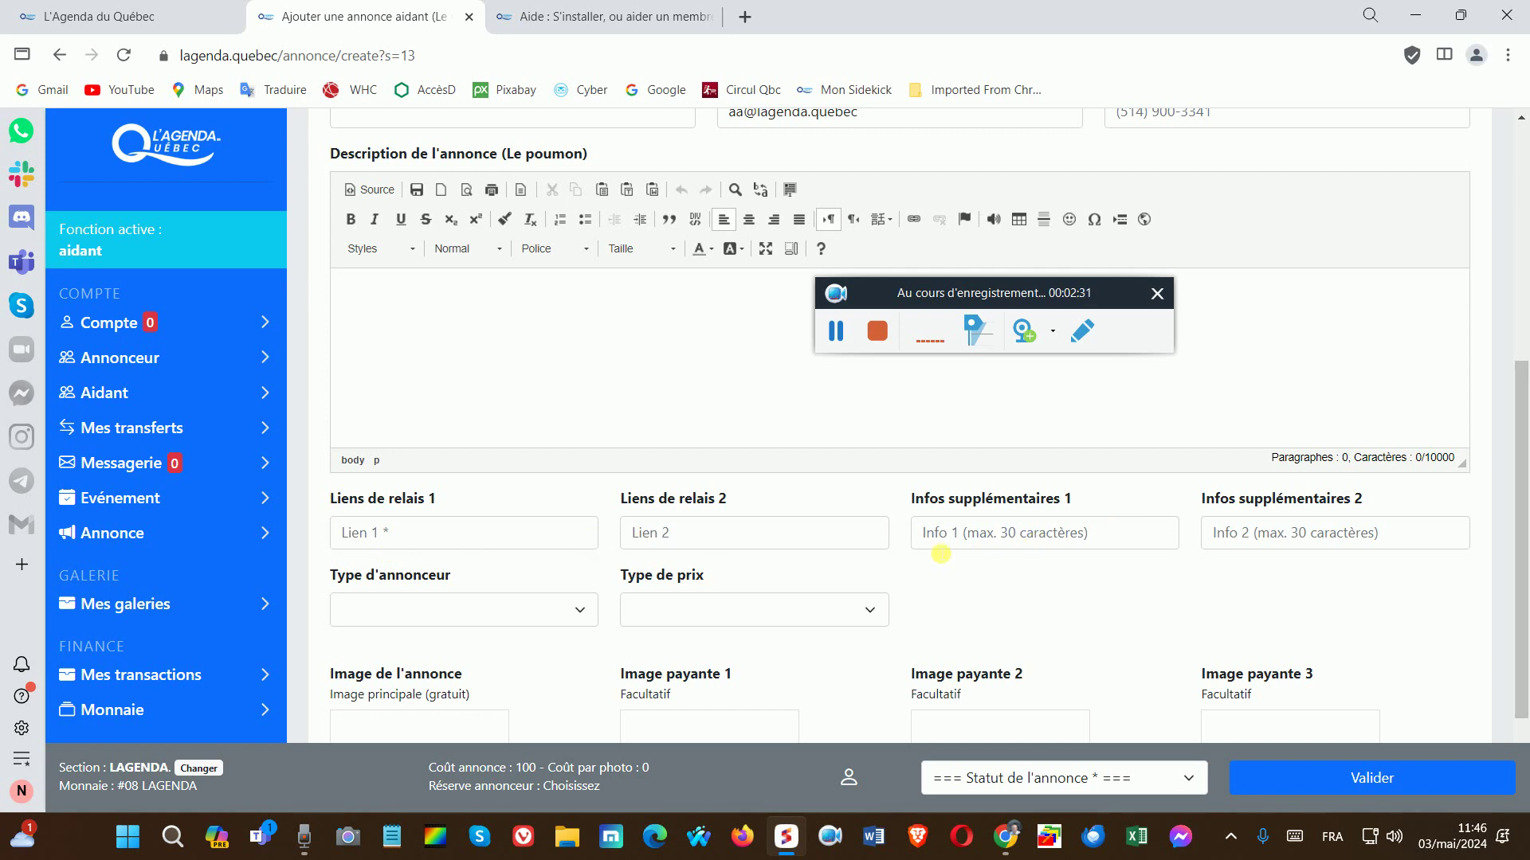
pyautogui.click(943, 550)
pyautogui.scroll(-1, 847, 556)
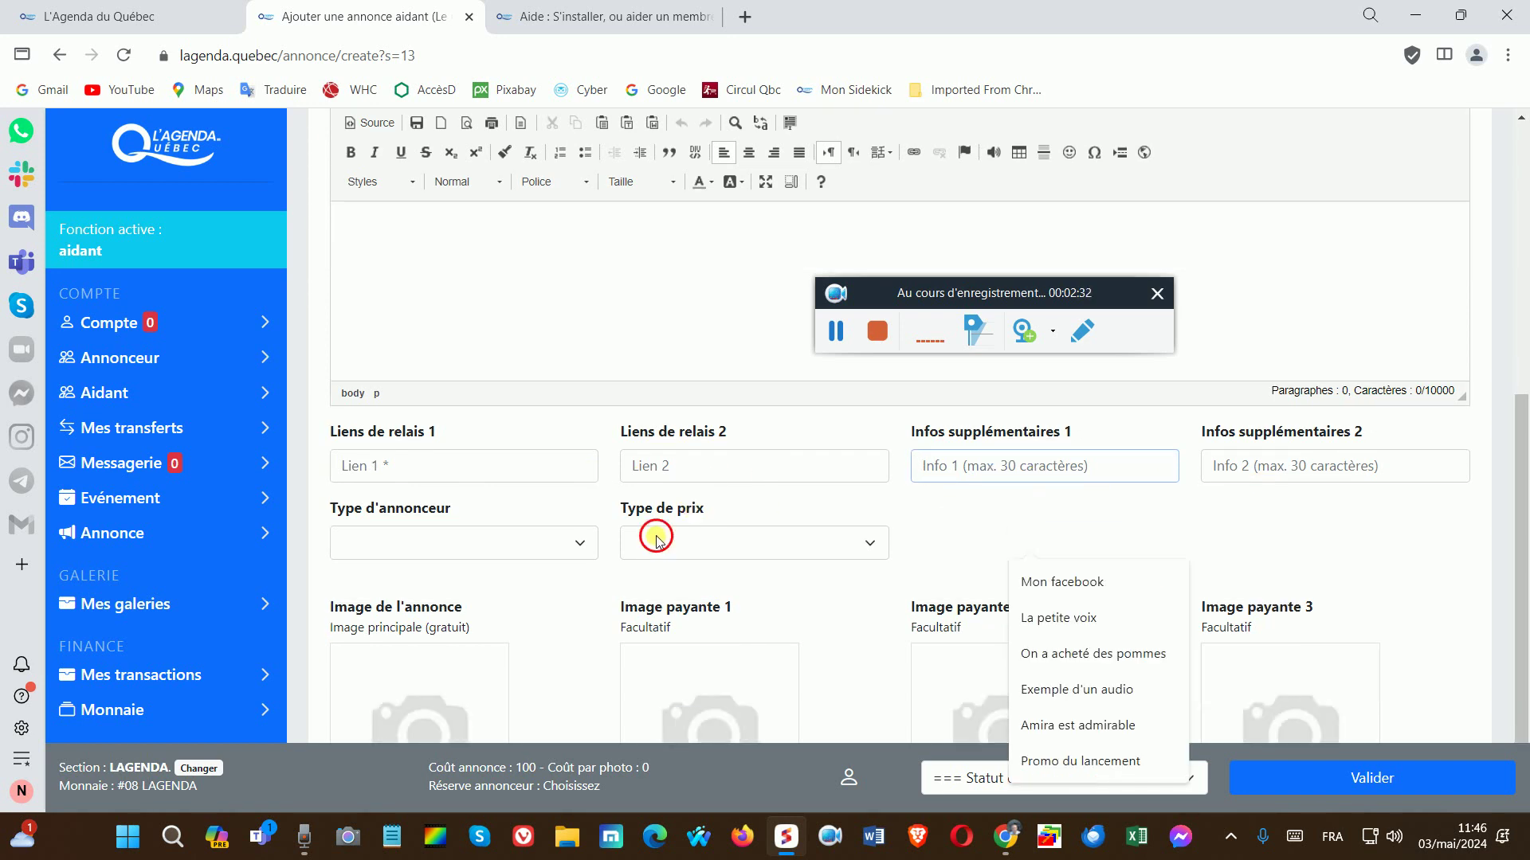
pyautogui.click(658, 541)
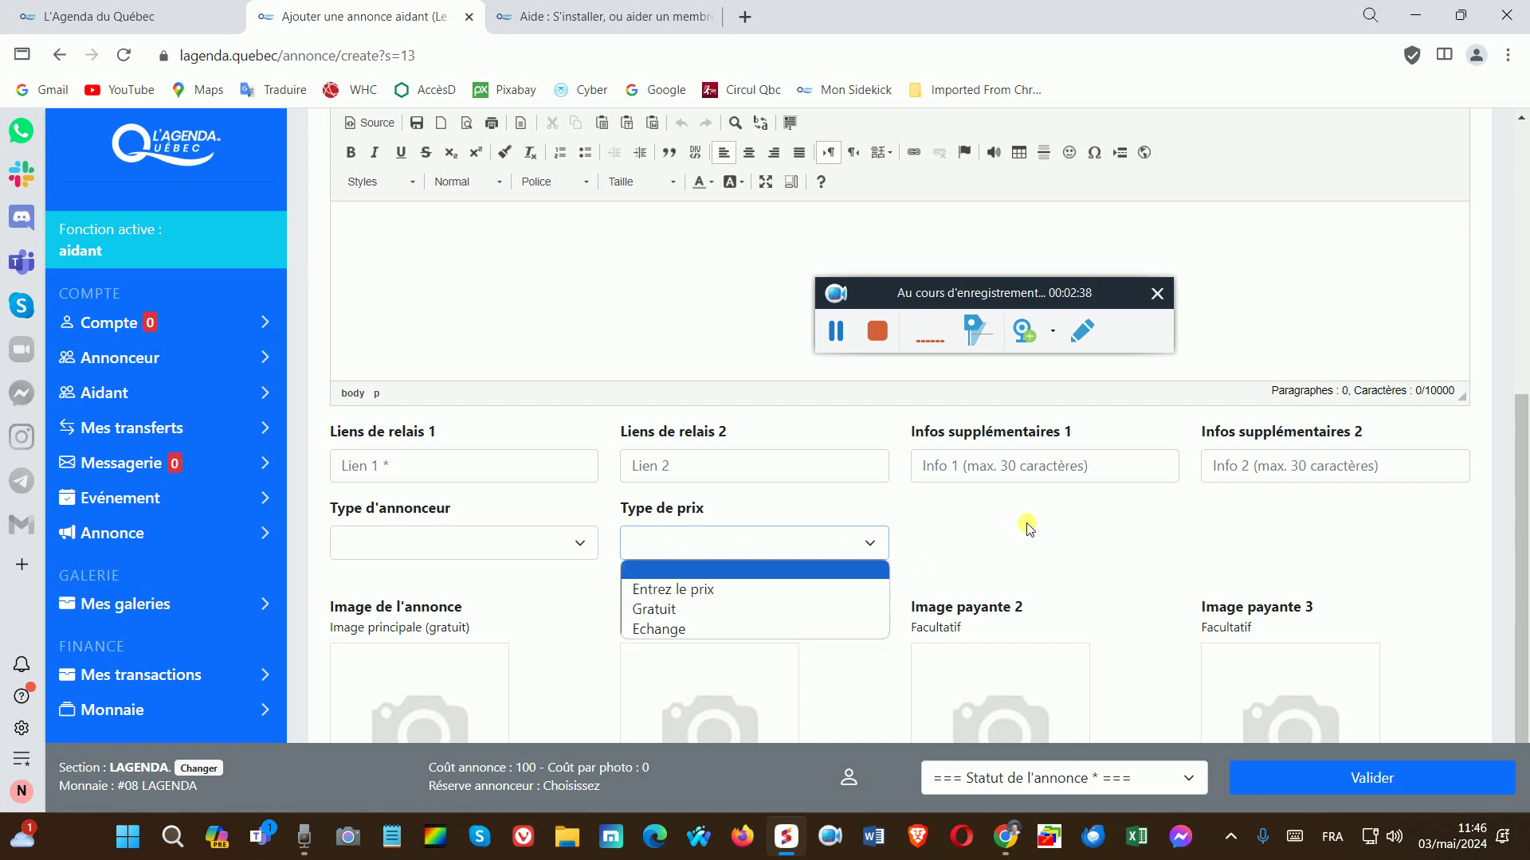
pyautogui.click(439, 549)
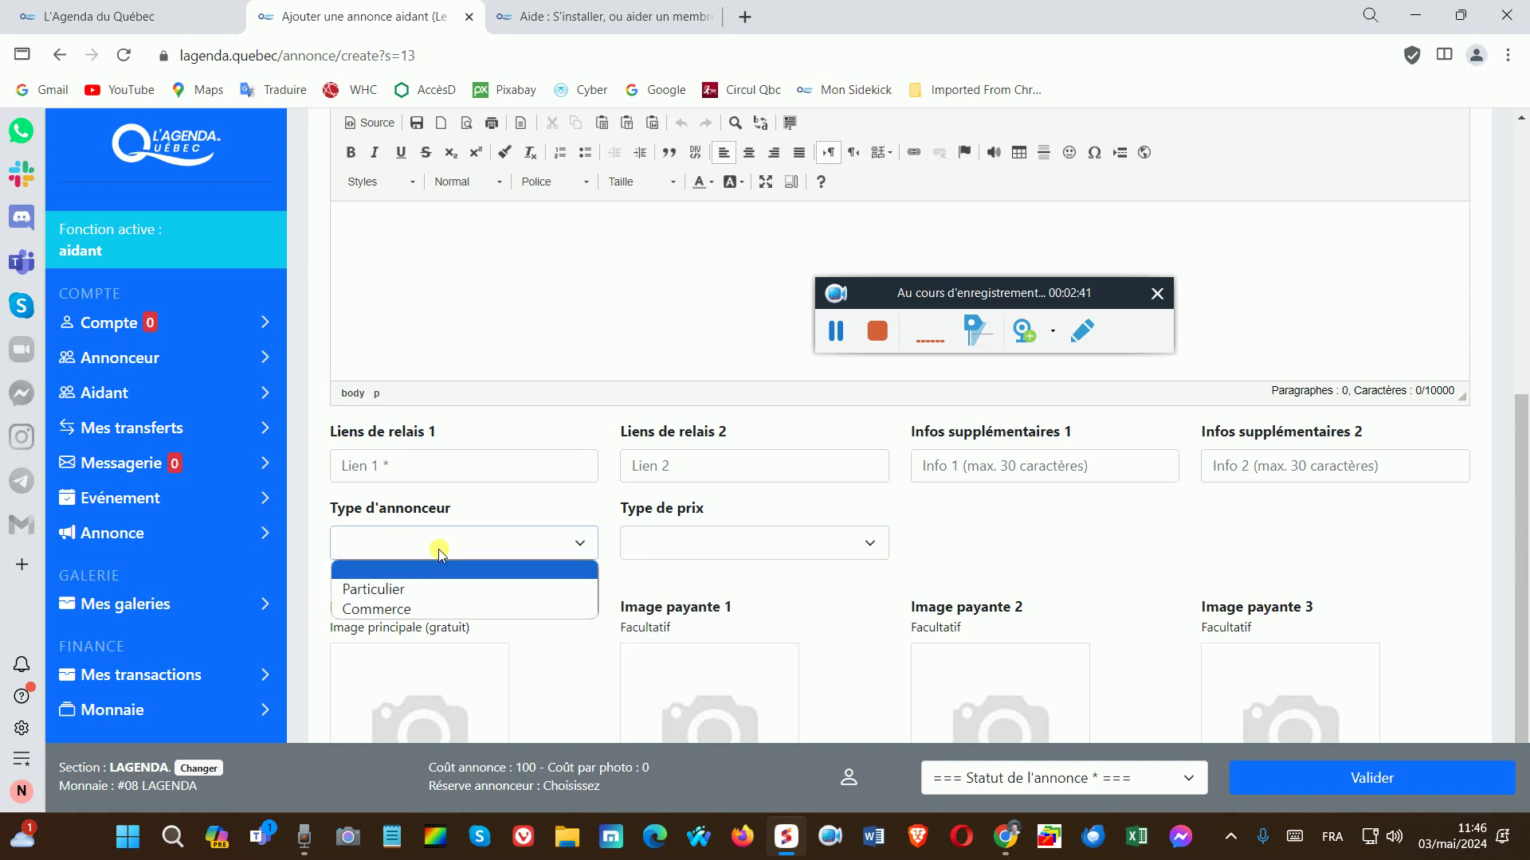
pyautogui.click(402, 591)
pyautogui.scroll(-1, 402, 613)
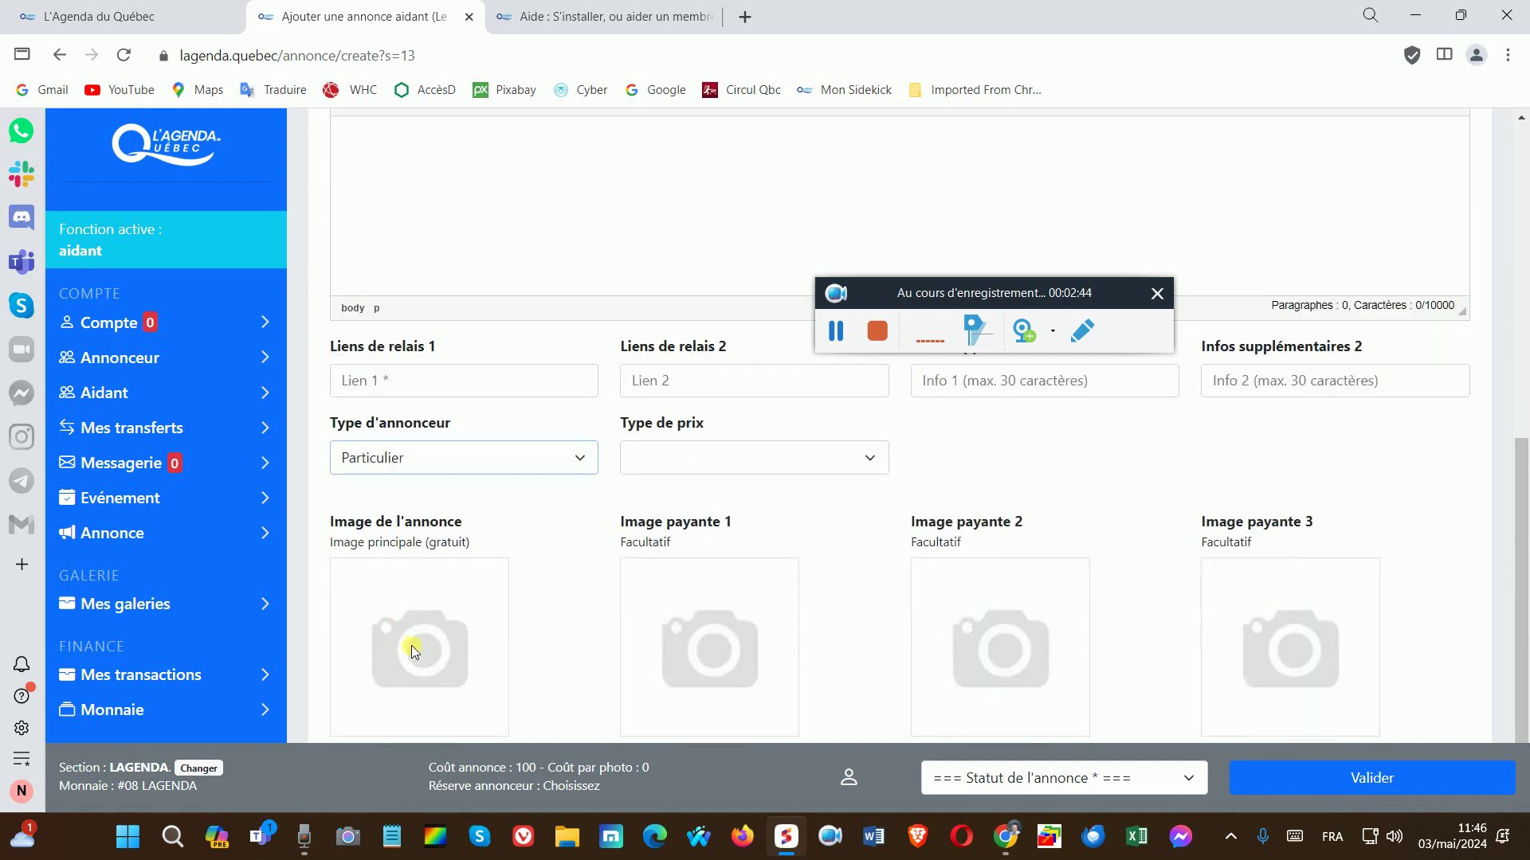
pyautogui.click(835, 336)
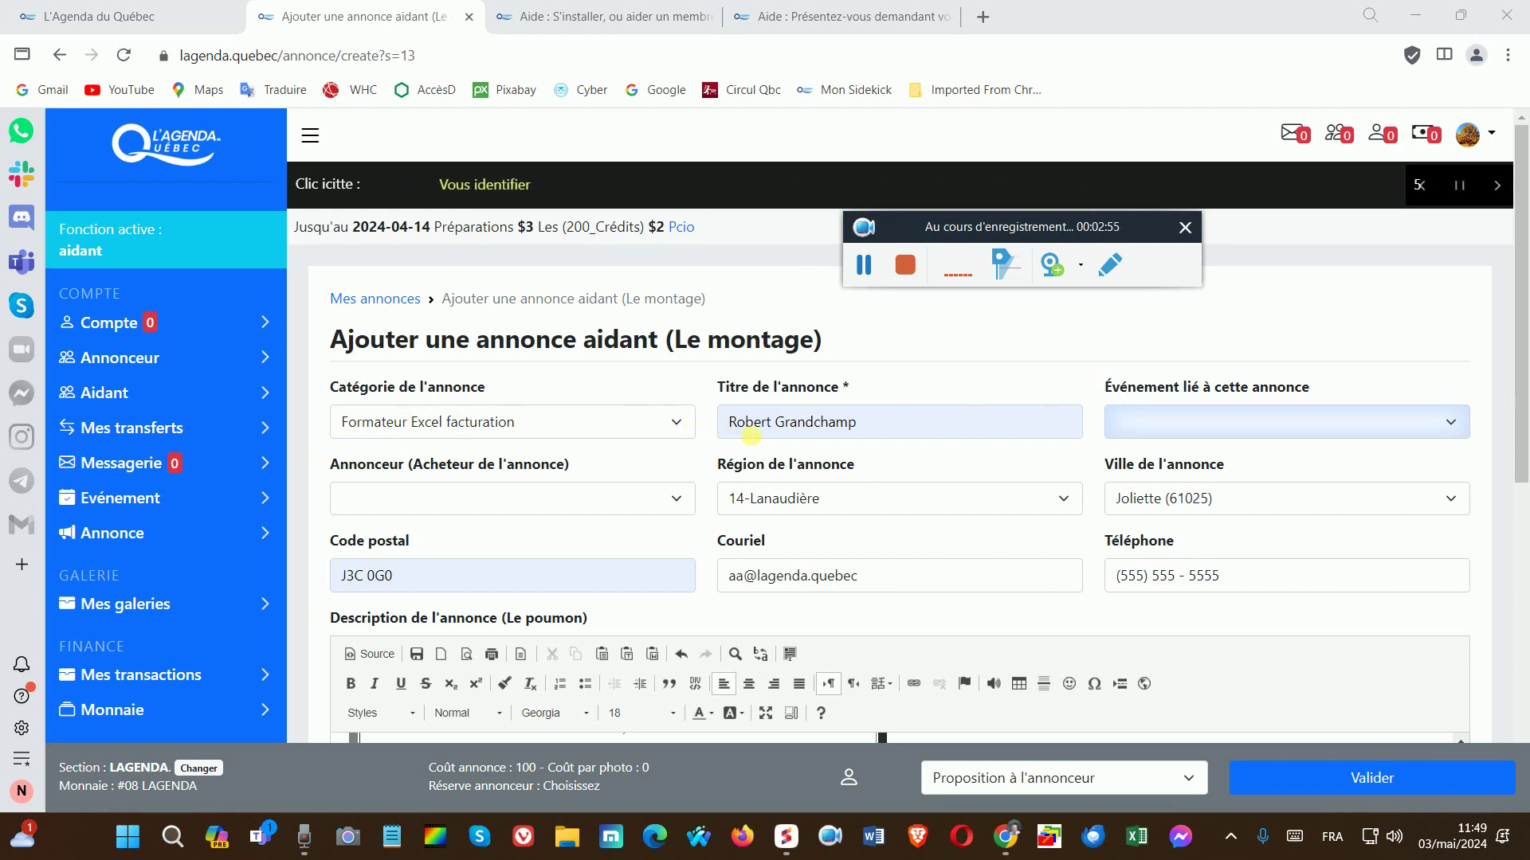
# Link the ad to the event "Votre prénom et votre nom | 153 | LAGENDA" and set the advertiser (buyer) to "le fondateur".
pyautogui.click(1226, 425)
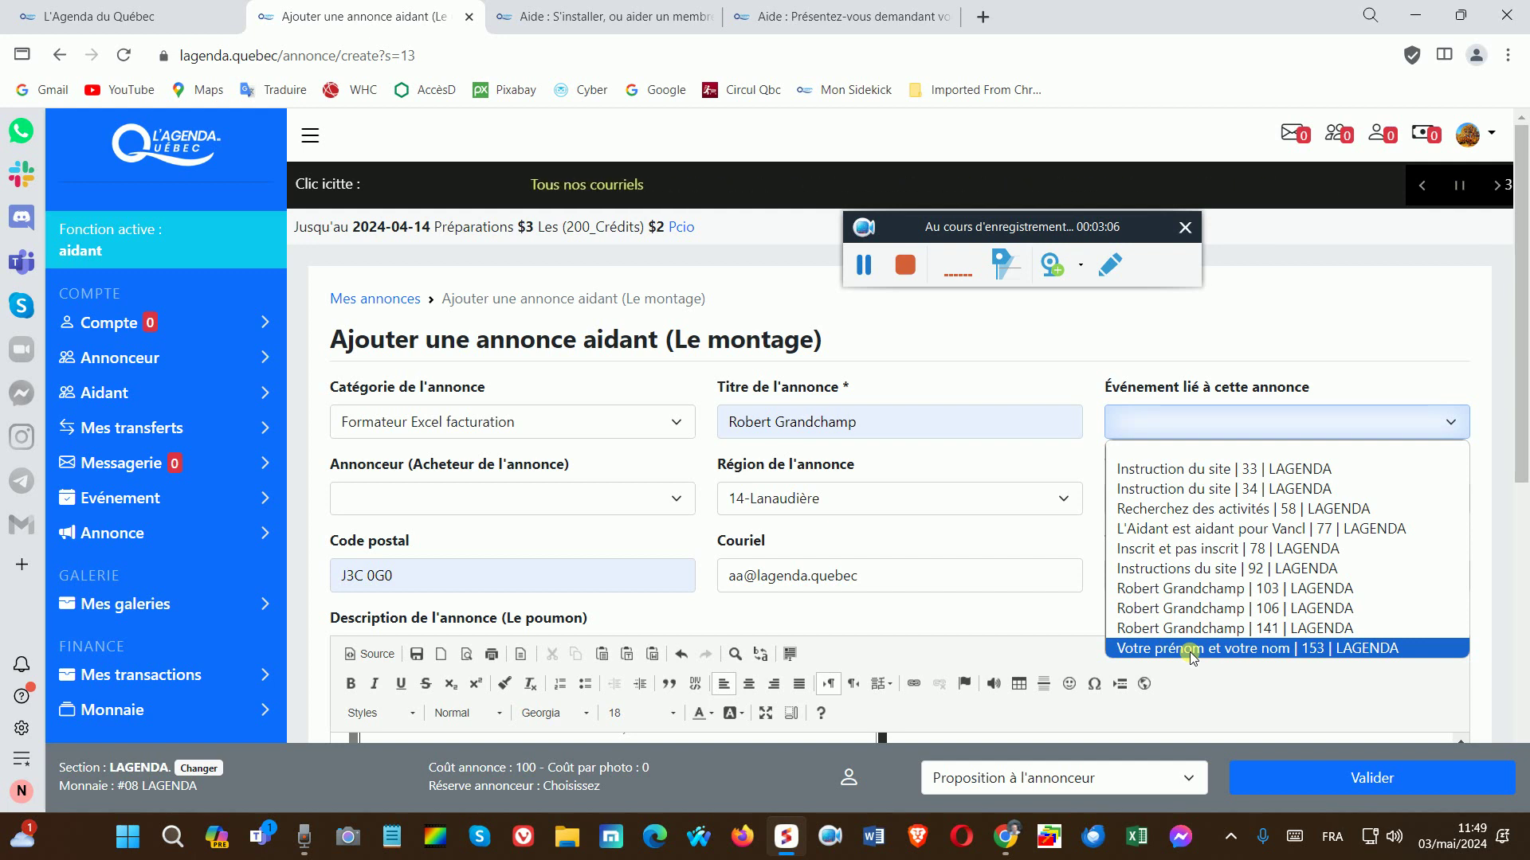
pyautogui.click(1253, 649)
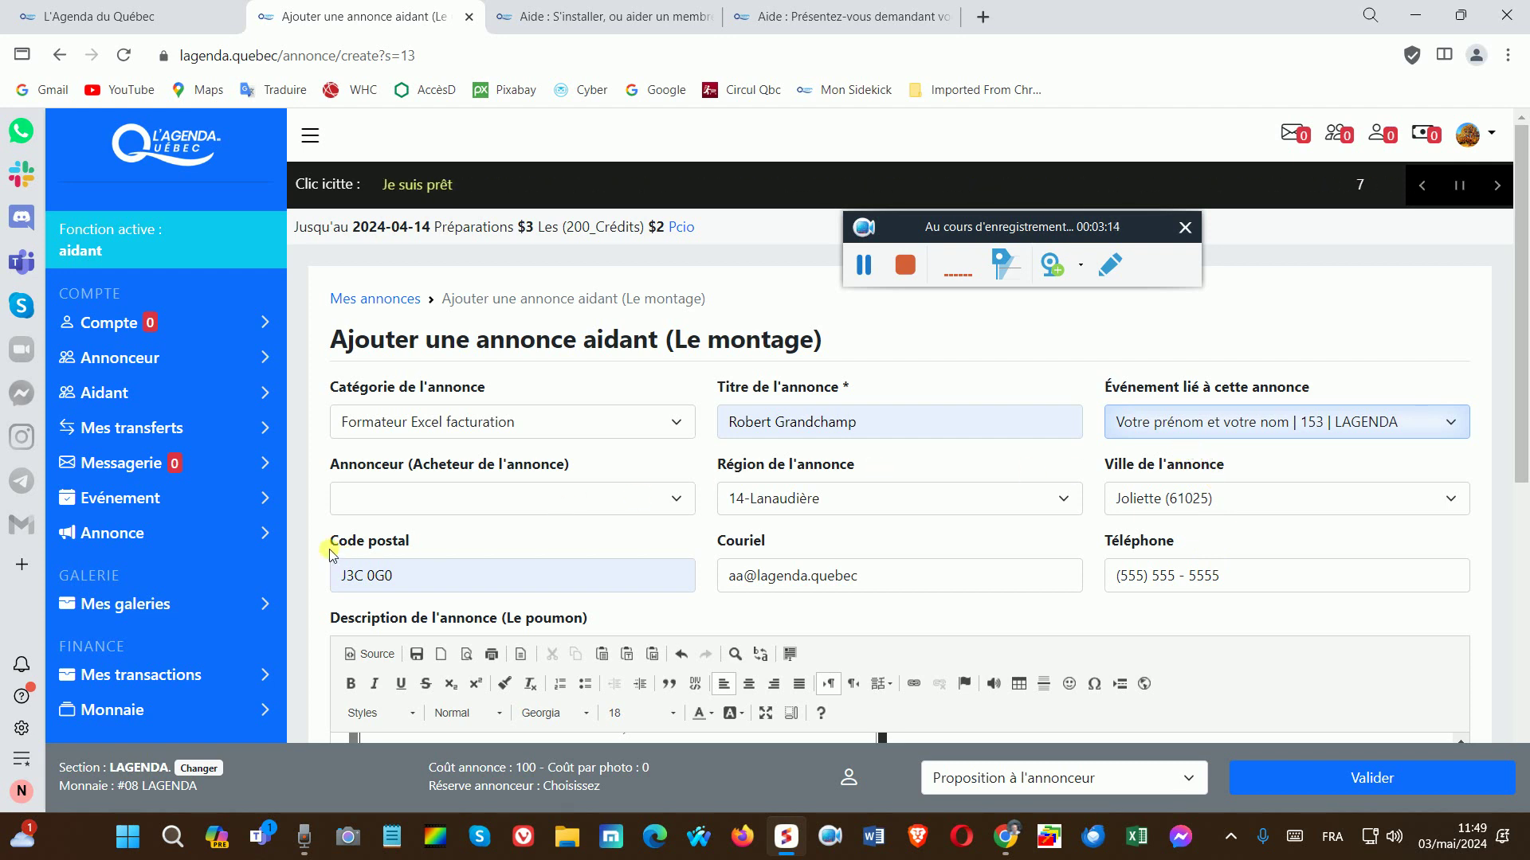
pyautogui.click(400, 494)
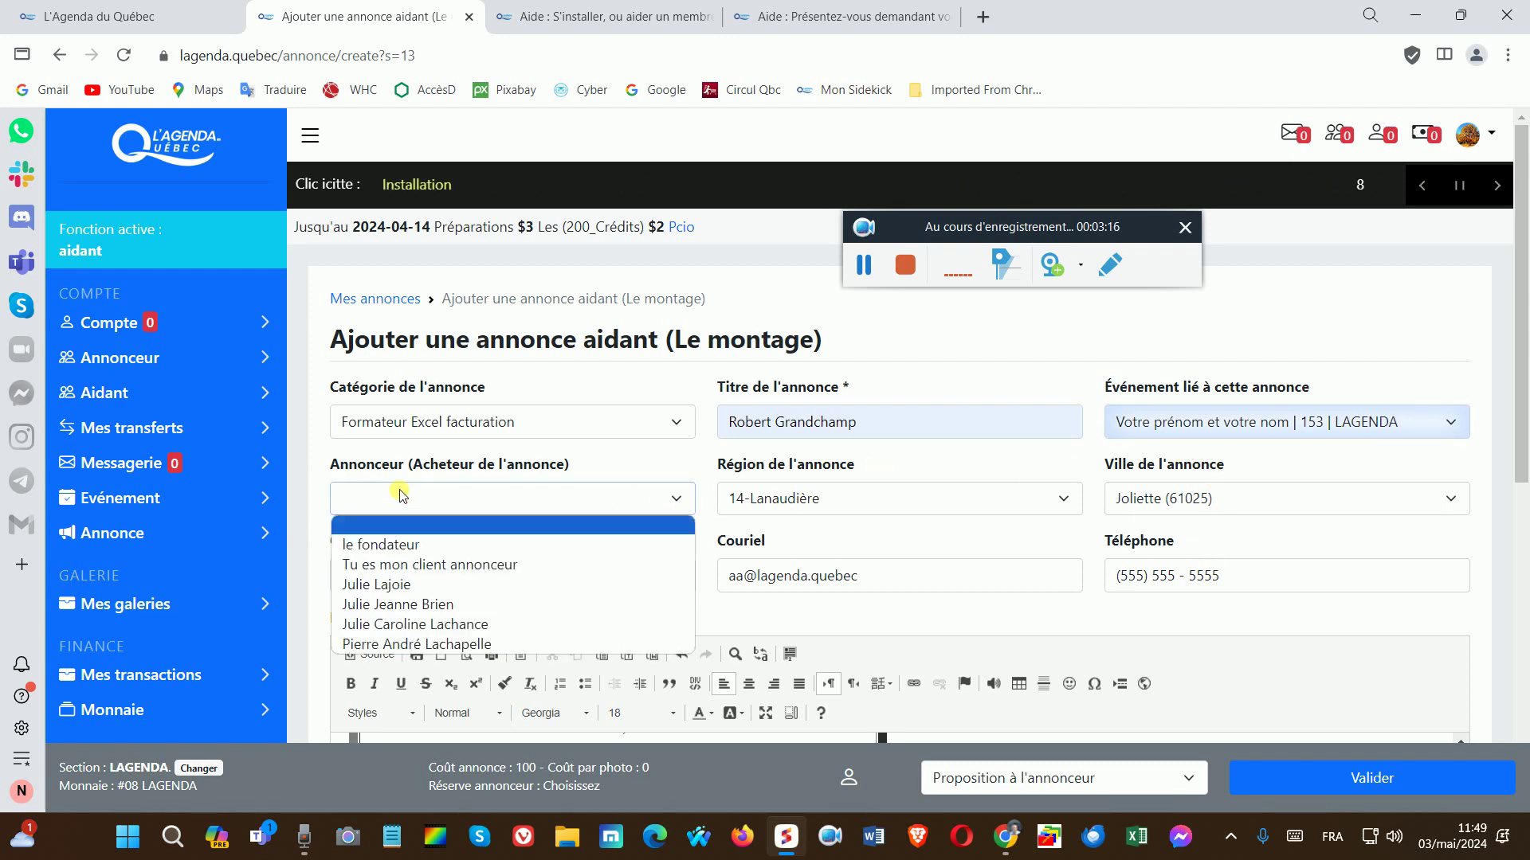
pyautogui.click(383, 549)
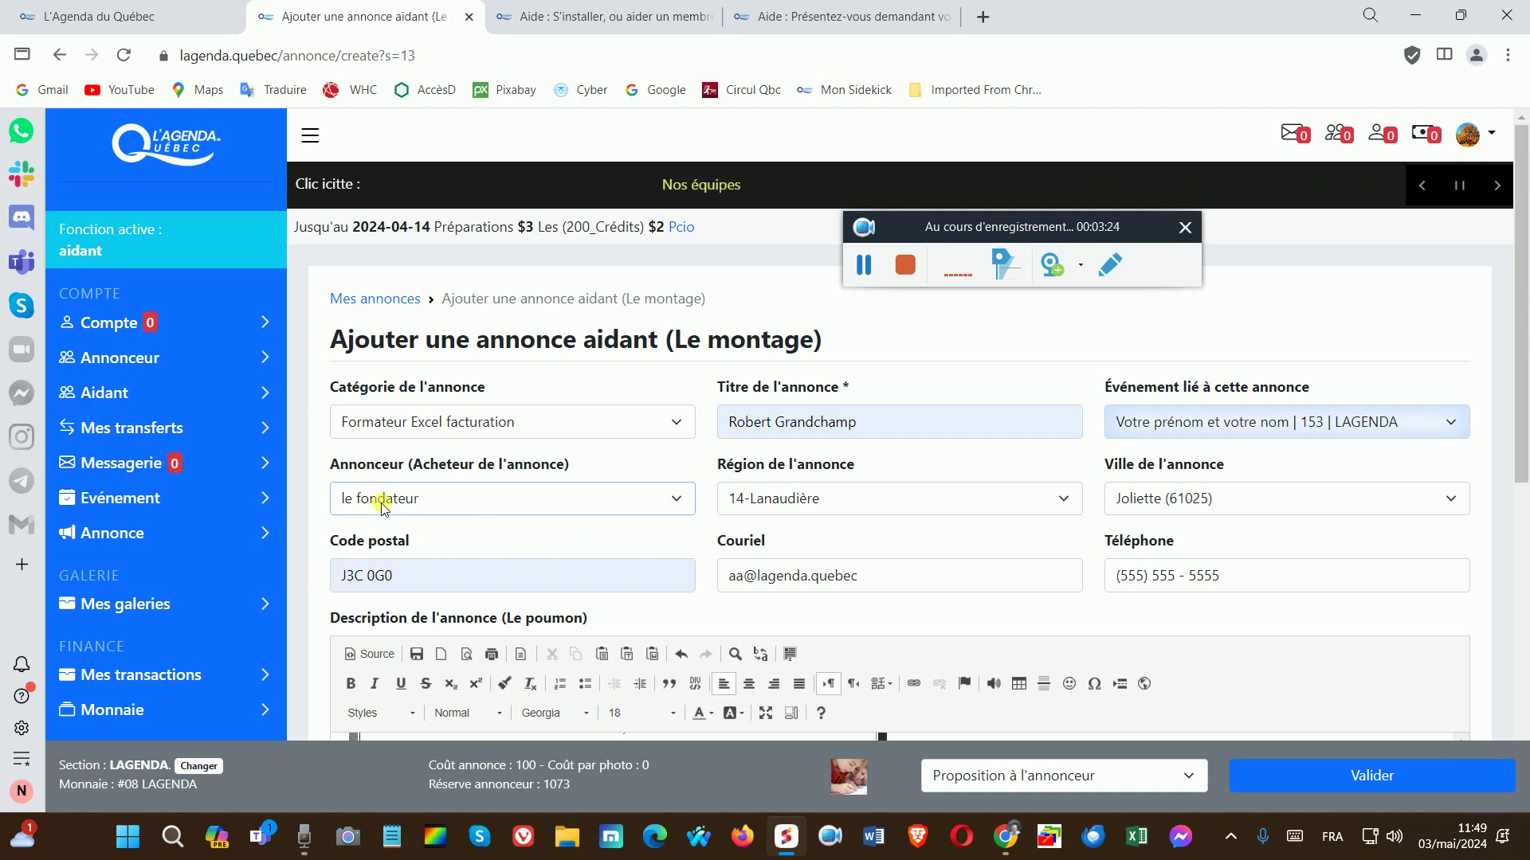
# Try several other advertisers as the ad's buyer to compare their reserves, ending with "Tu es mon client annonceur".
pyautogui.scroll(-1, 383, 508)
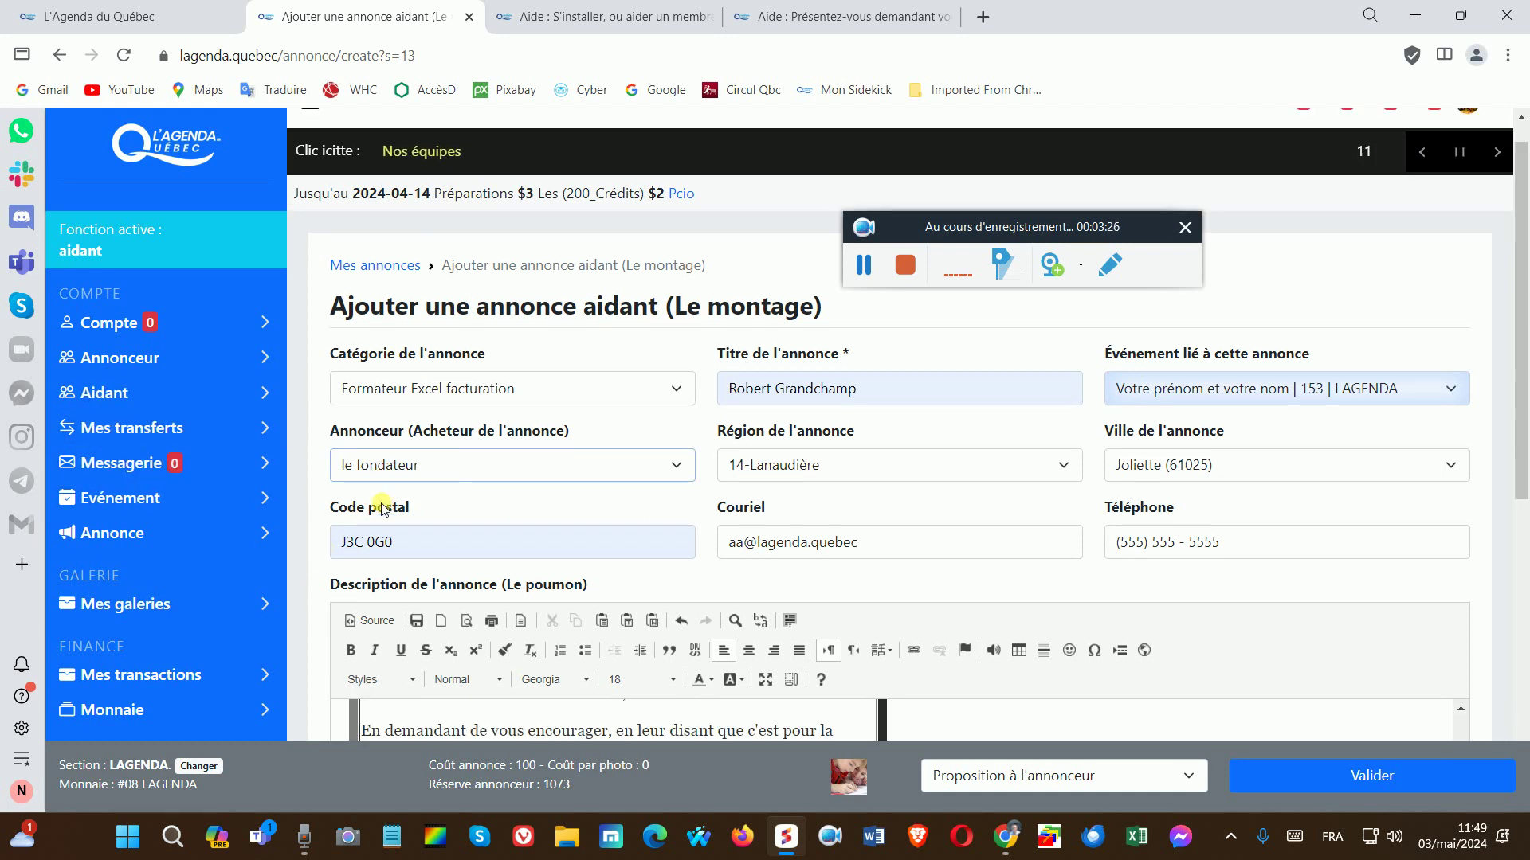
pyautogui.scroll(-3, 381, 473)
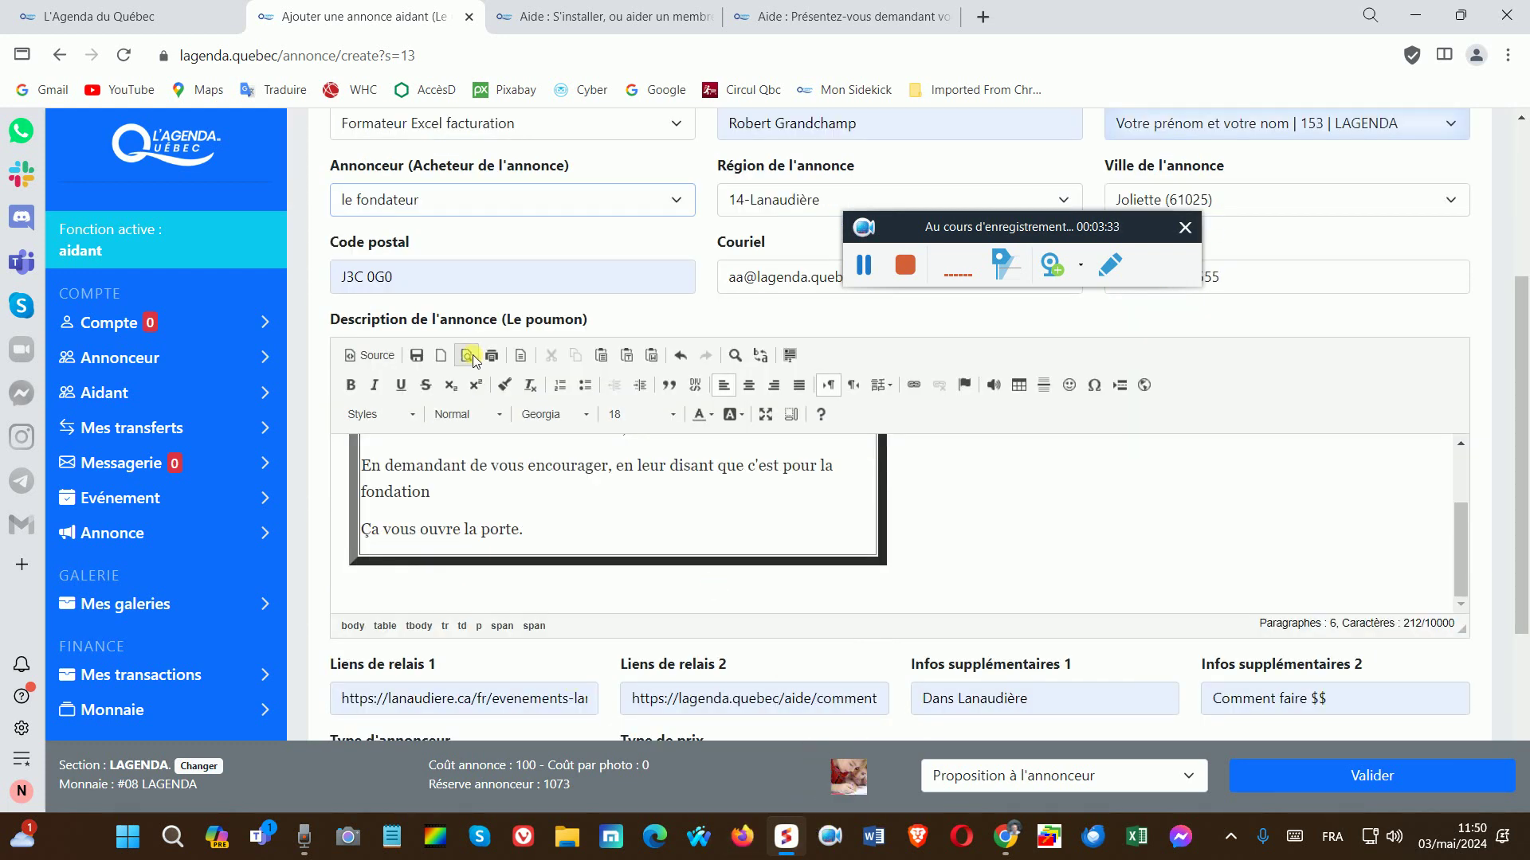
pyautogui.click(403, 204)
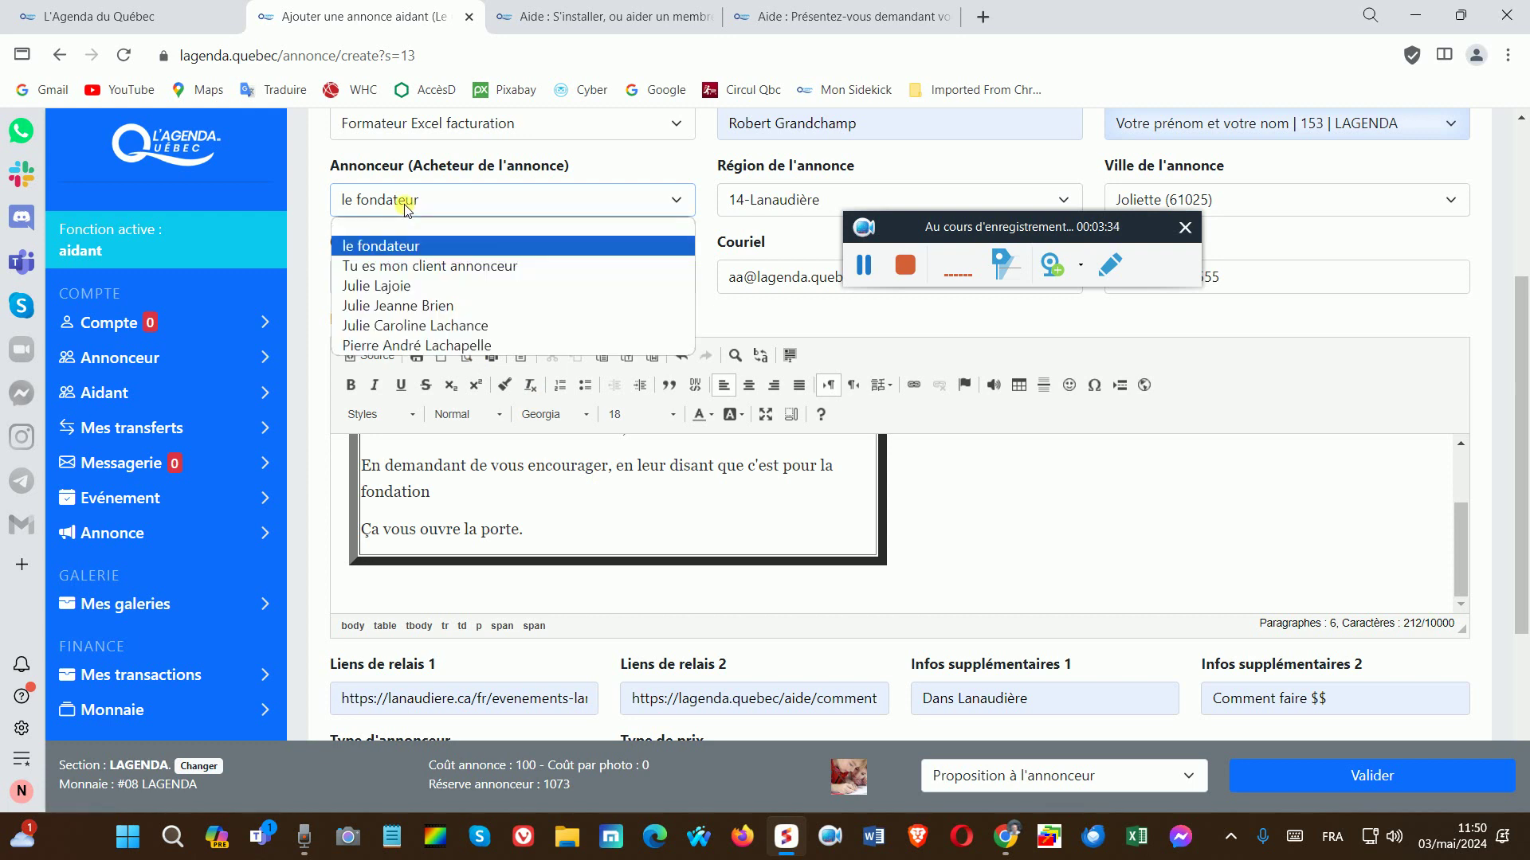
pyautogui.click(393, 285)
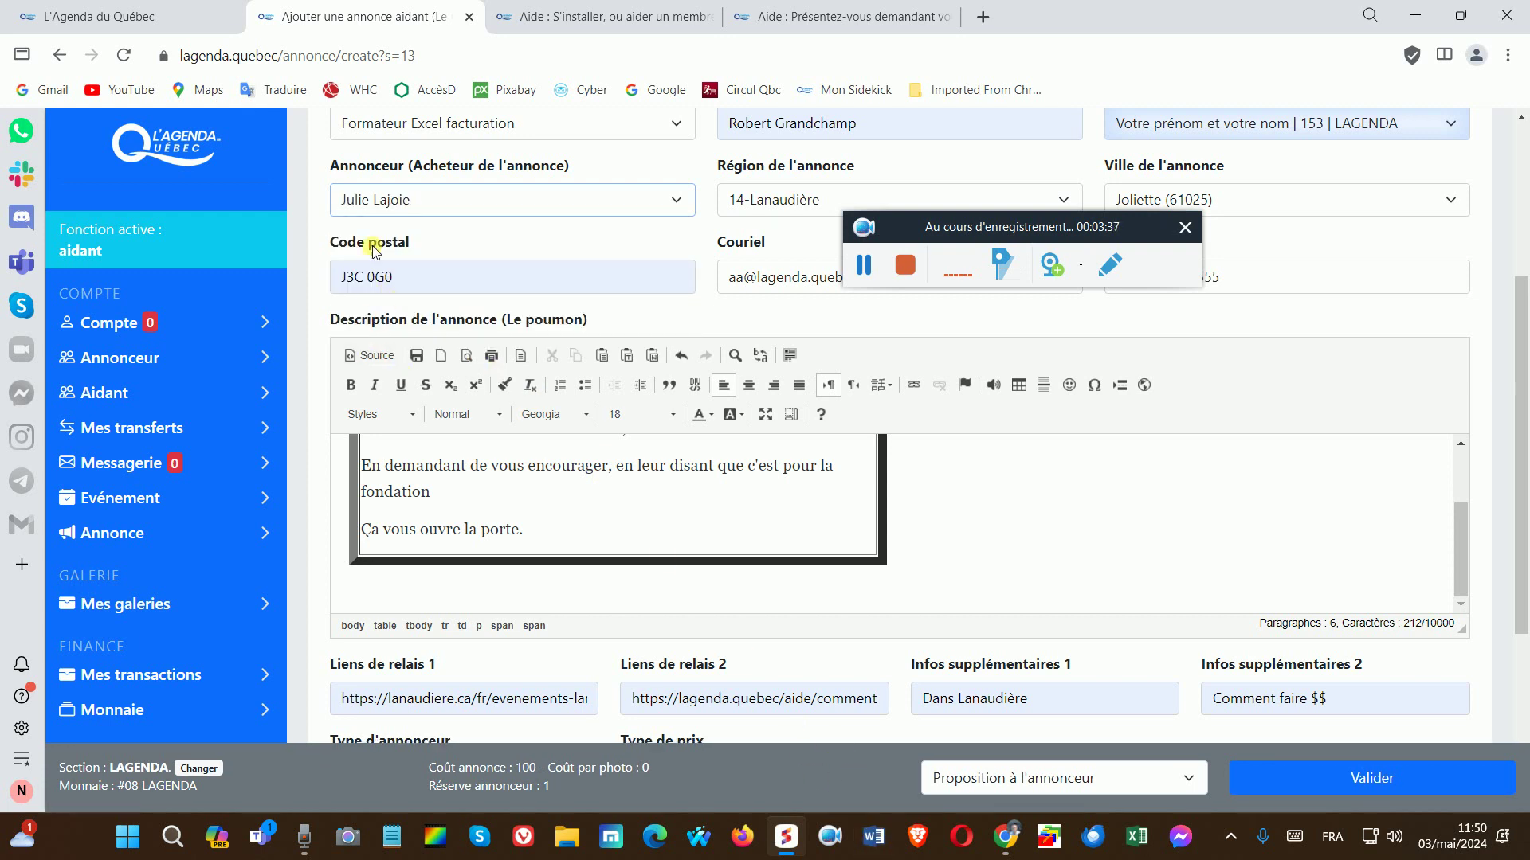
pyautogui.click(395, 203)
pyautogui.click(385, 329)
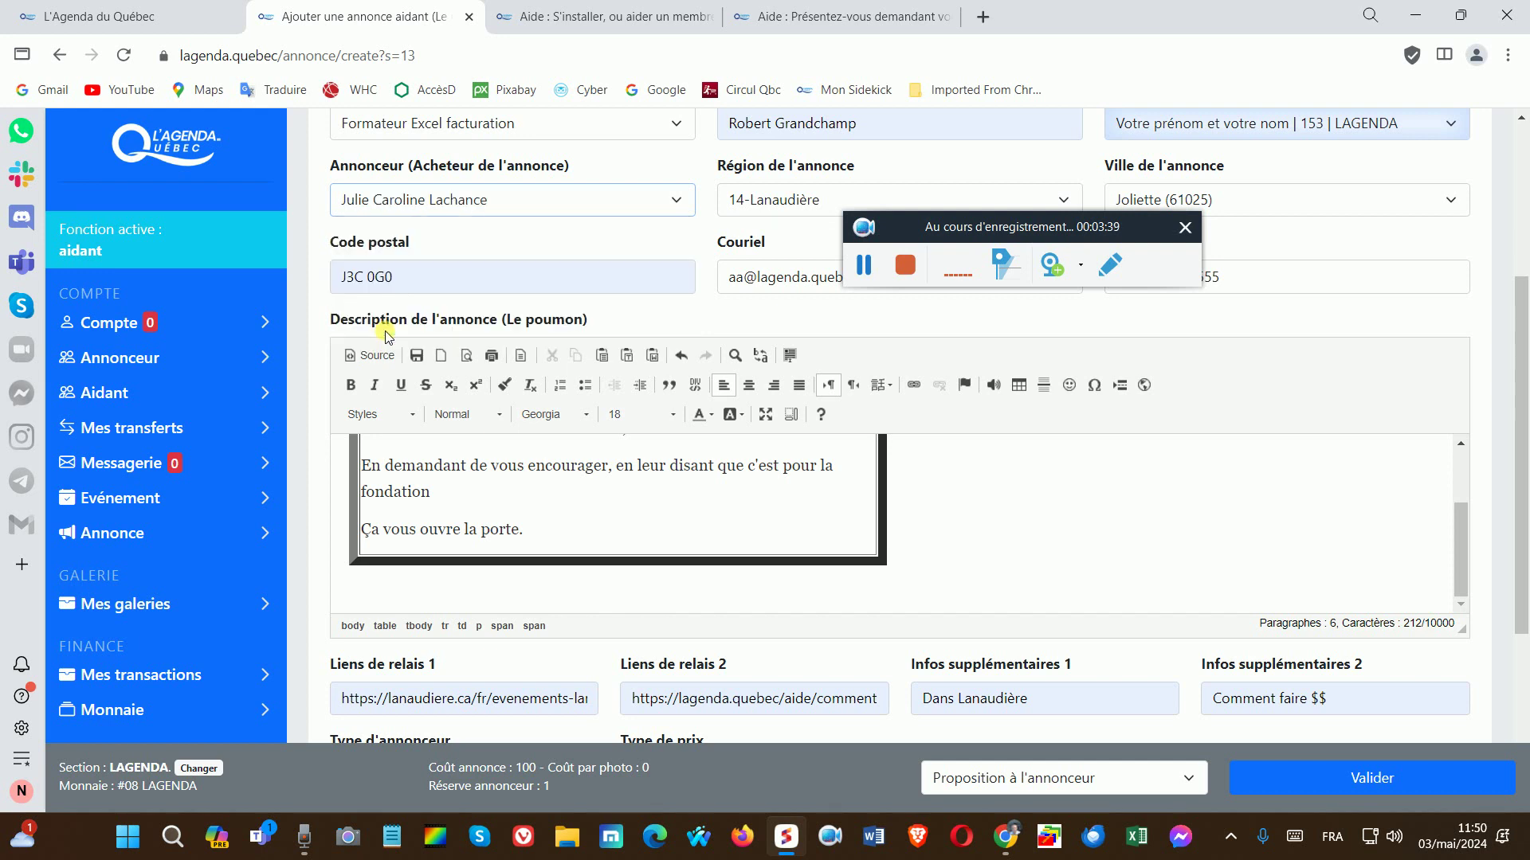
pyautogui.click(404, 212)
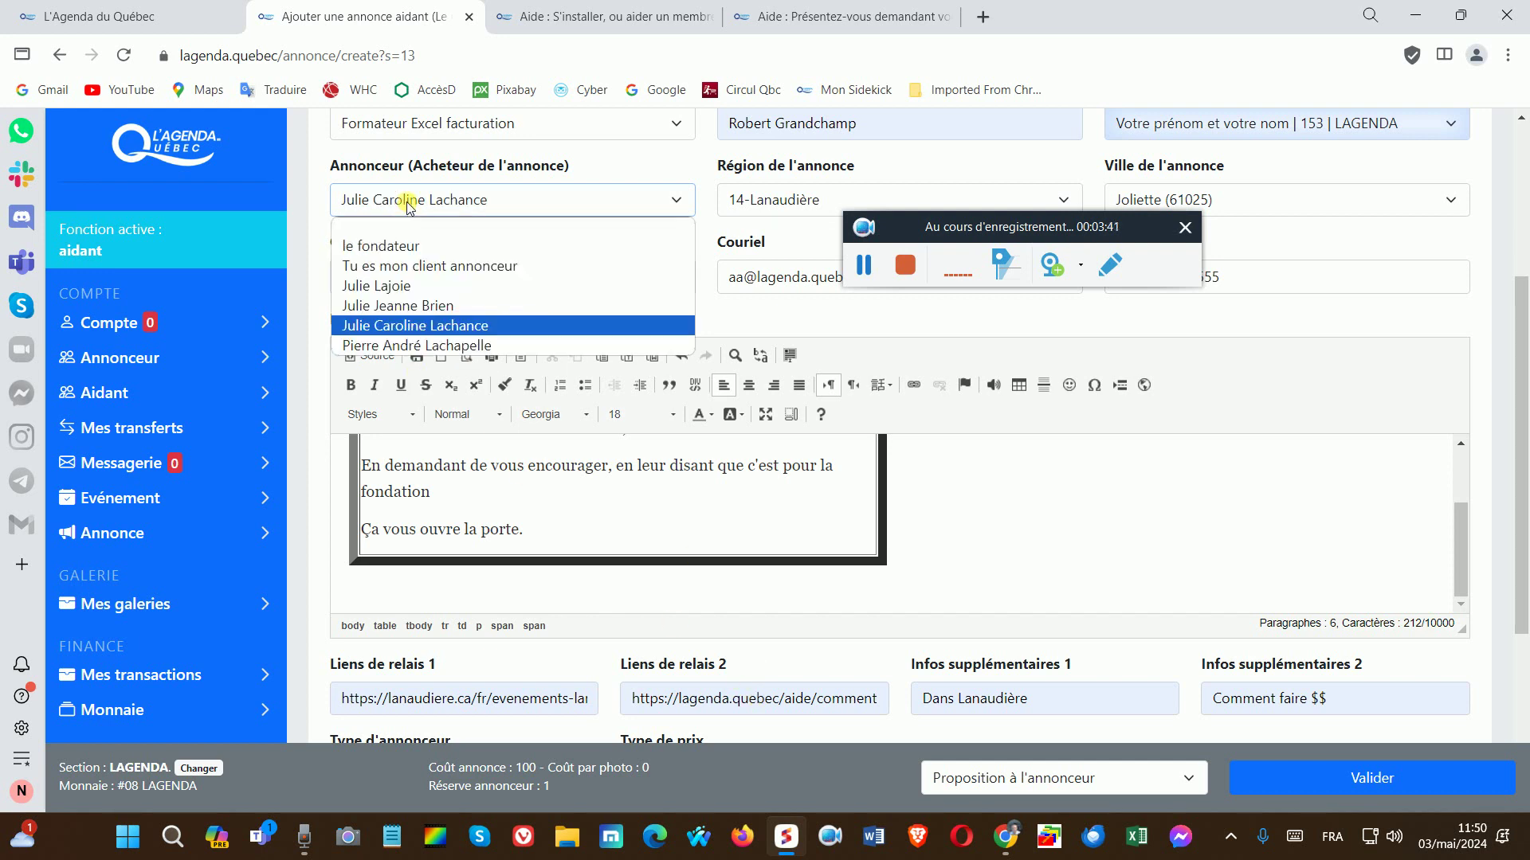
pyautogui.click(395, 267)
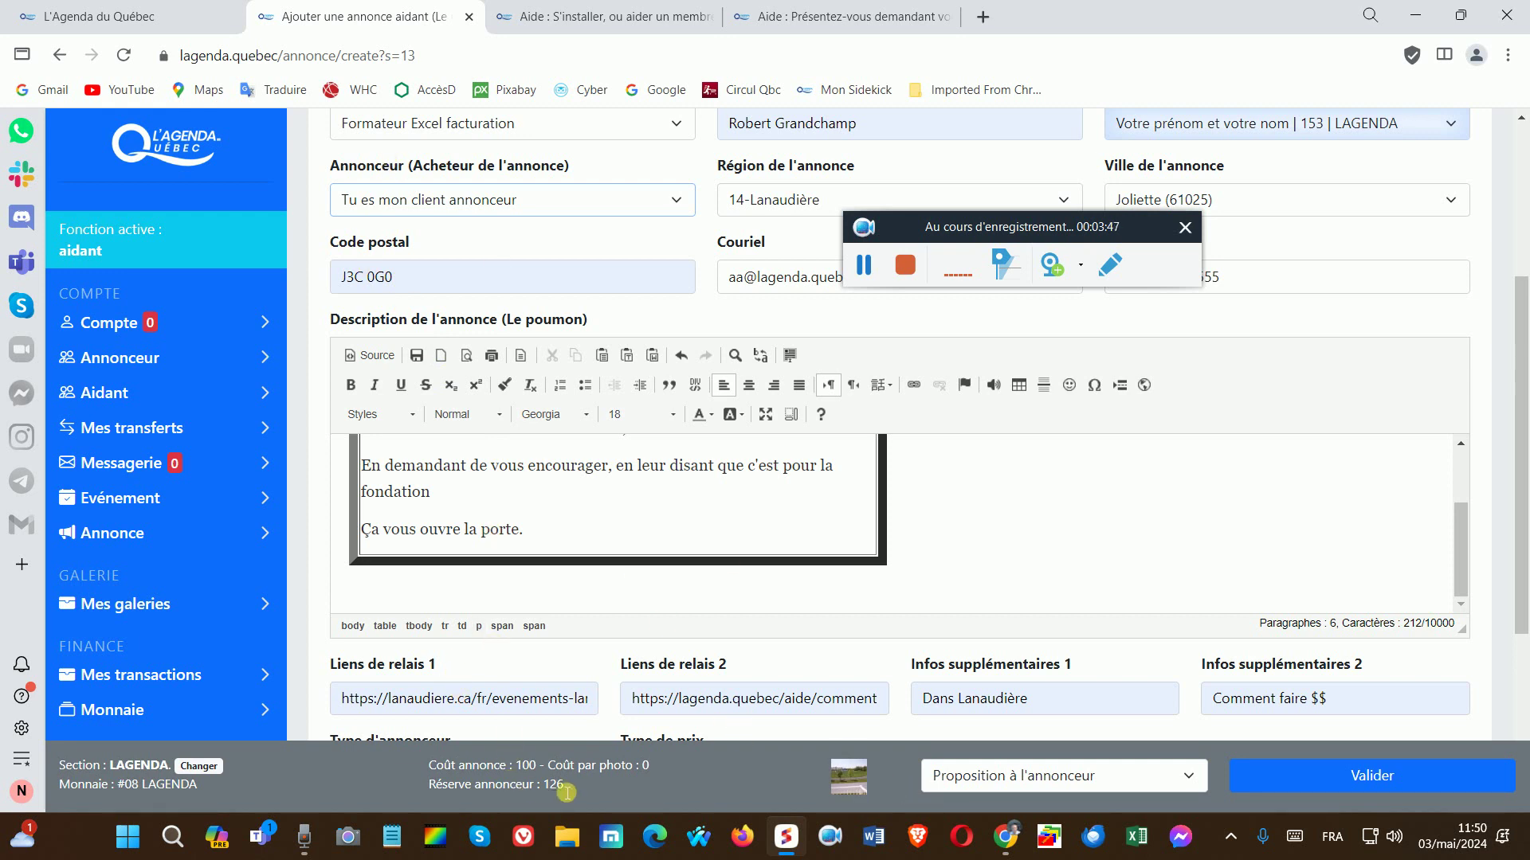
# Set the ad's advertiser back to "le fondateur", check its reserve, and try to validate the ad with "Proposition à l'annonceur".
pyautogui.click(391, 213)
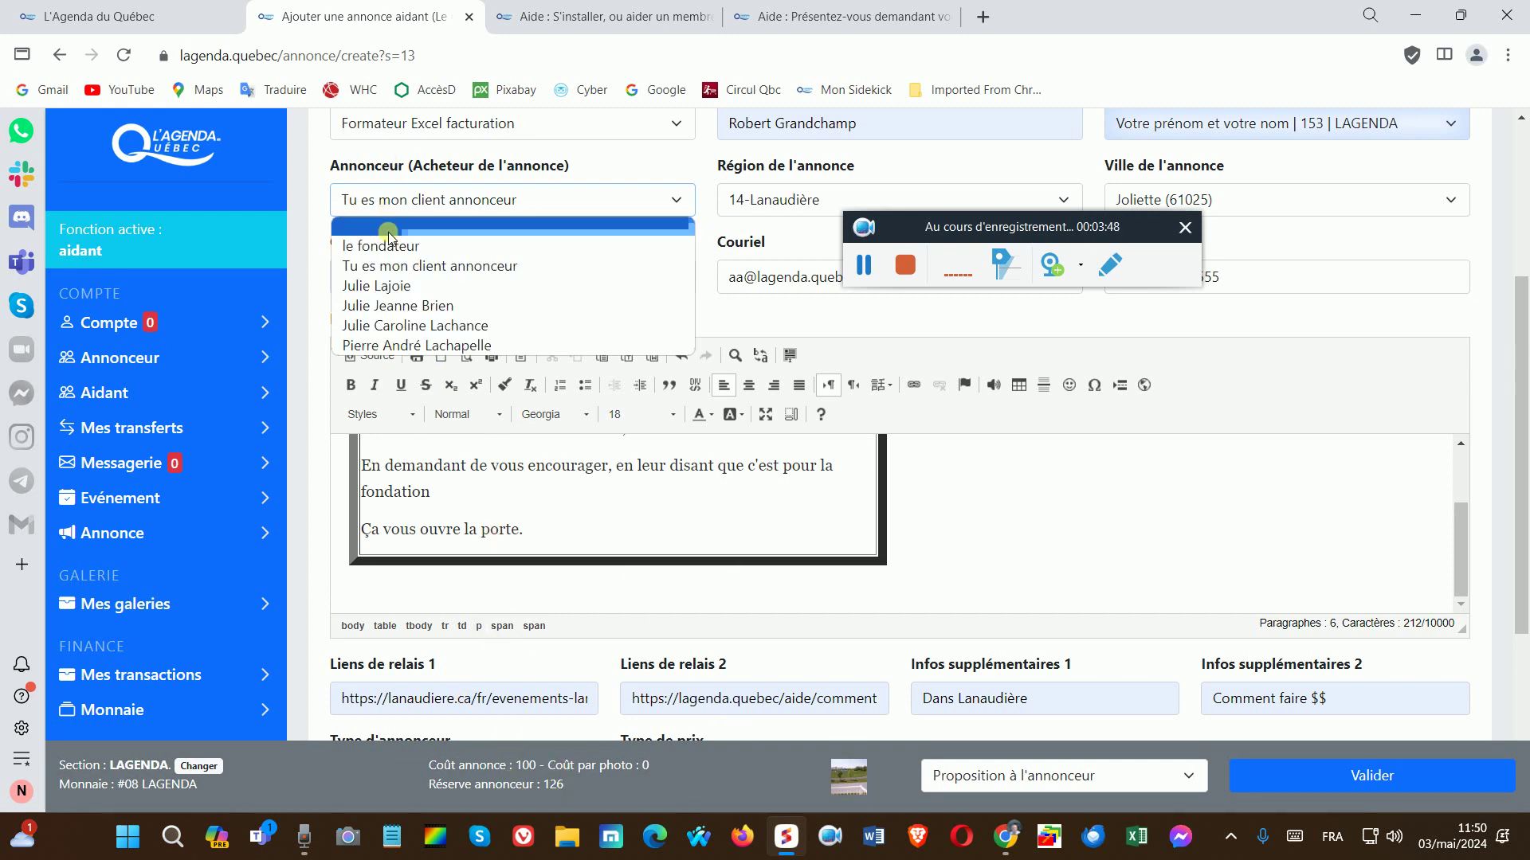
pyautogui.click(381, 241)
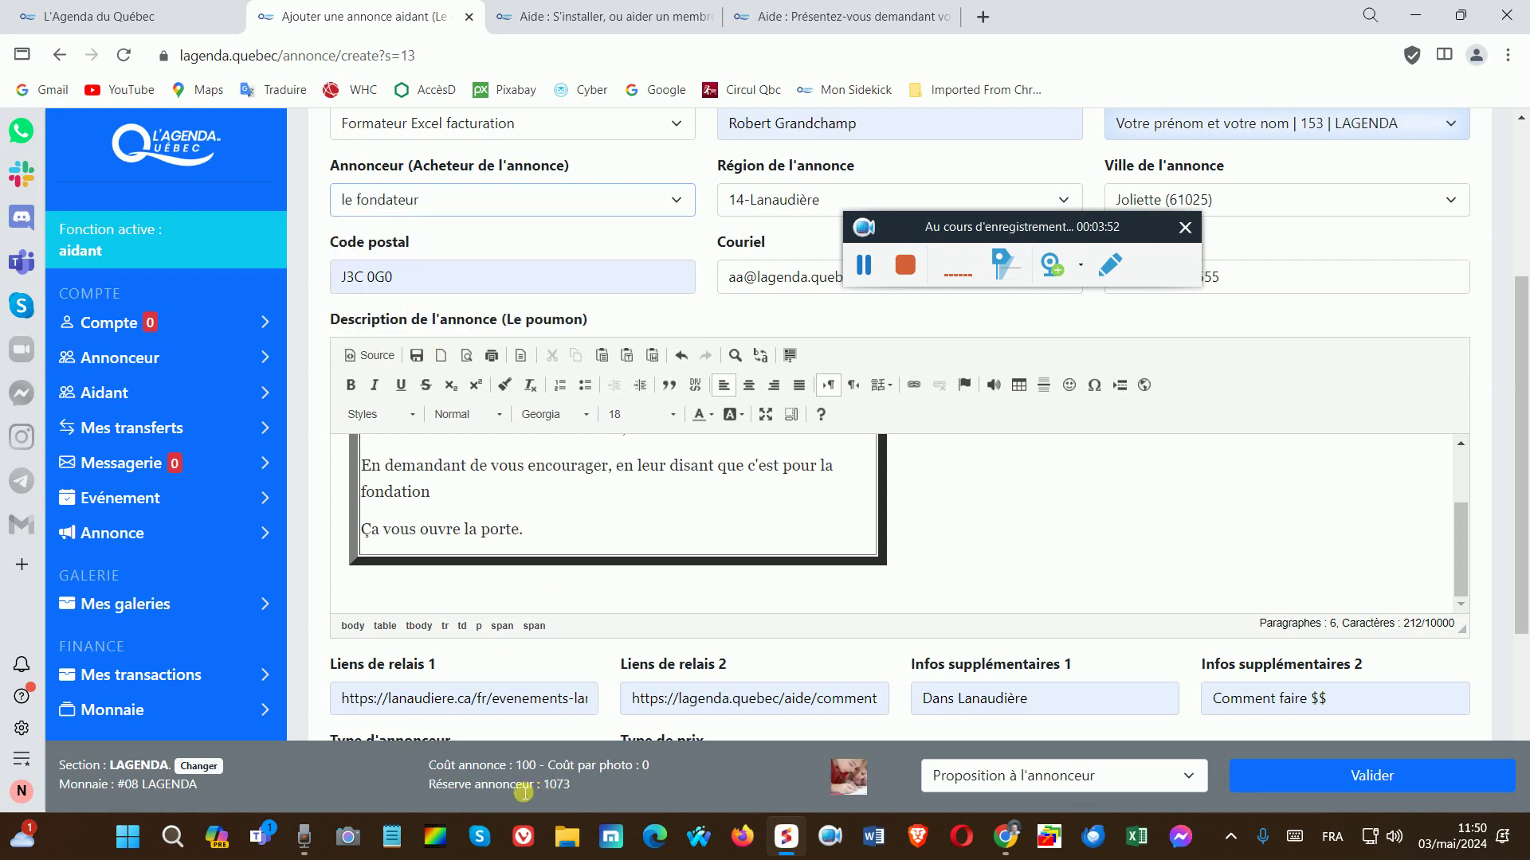
pyautogui.moveTo(524, 793); pyautogui.dragTo(540, 791)
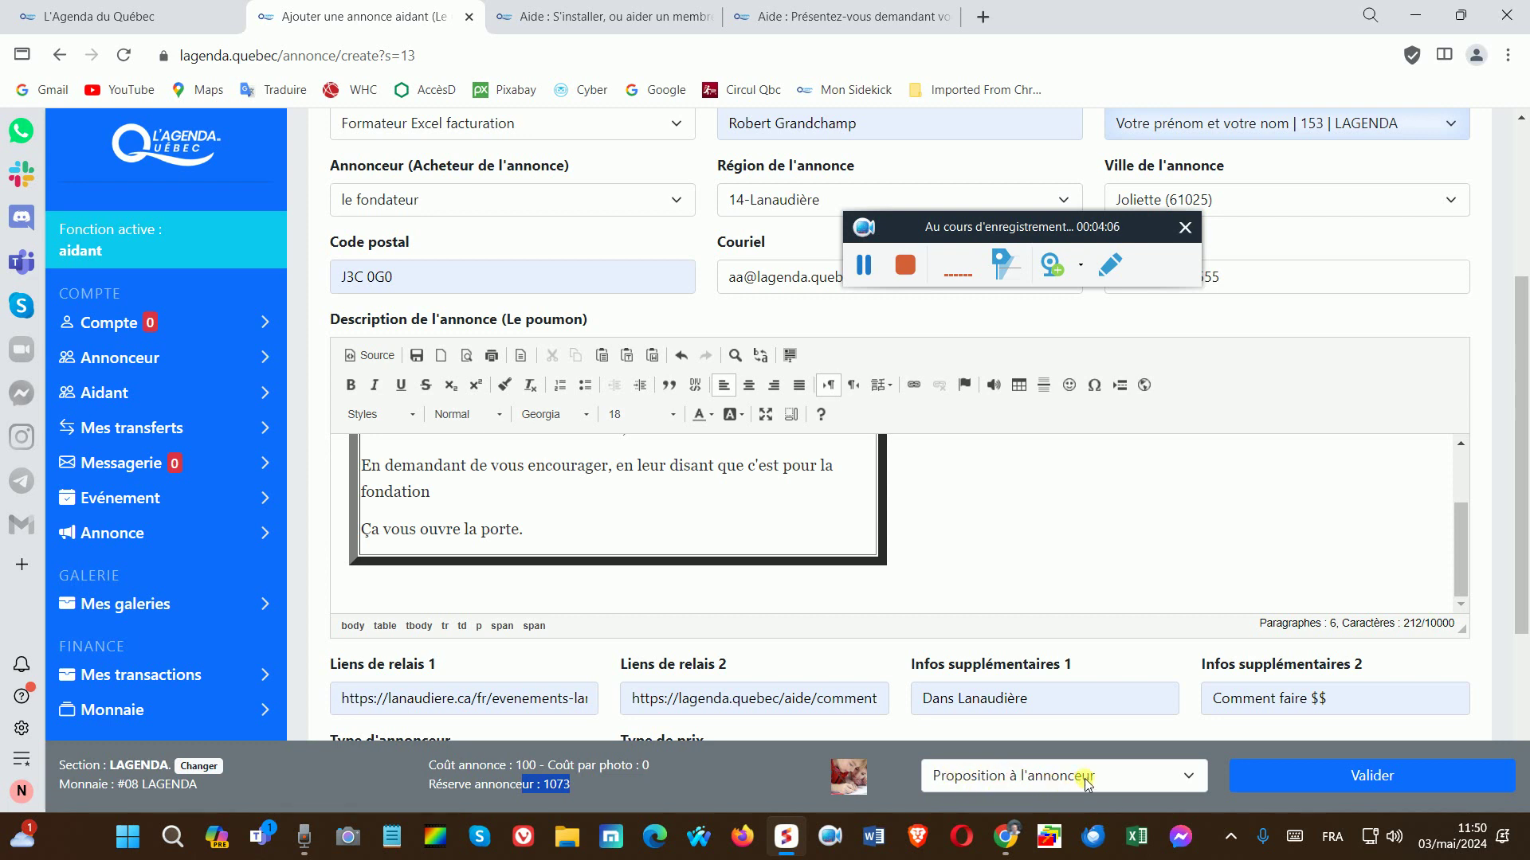
pyautogui.click(1326, 781)
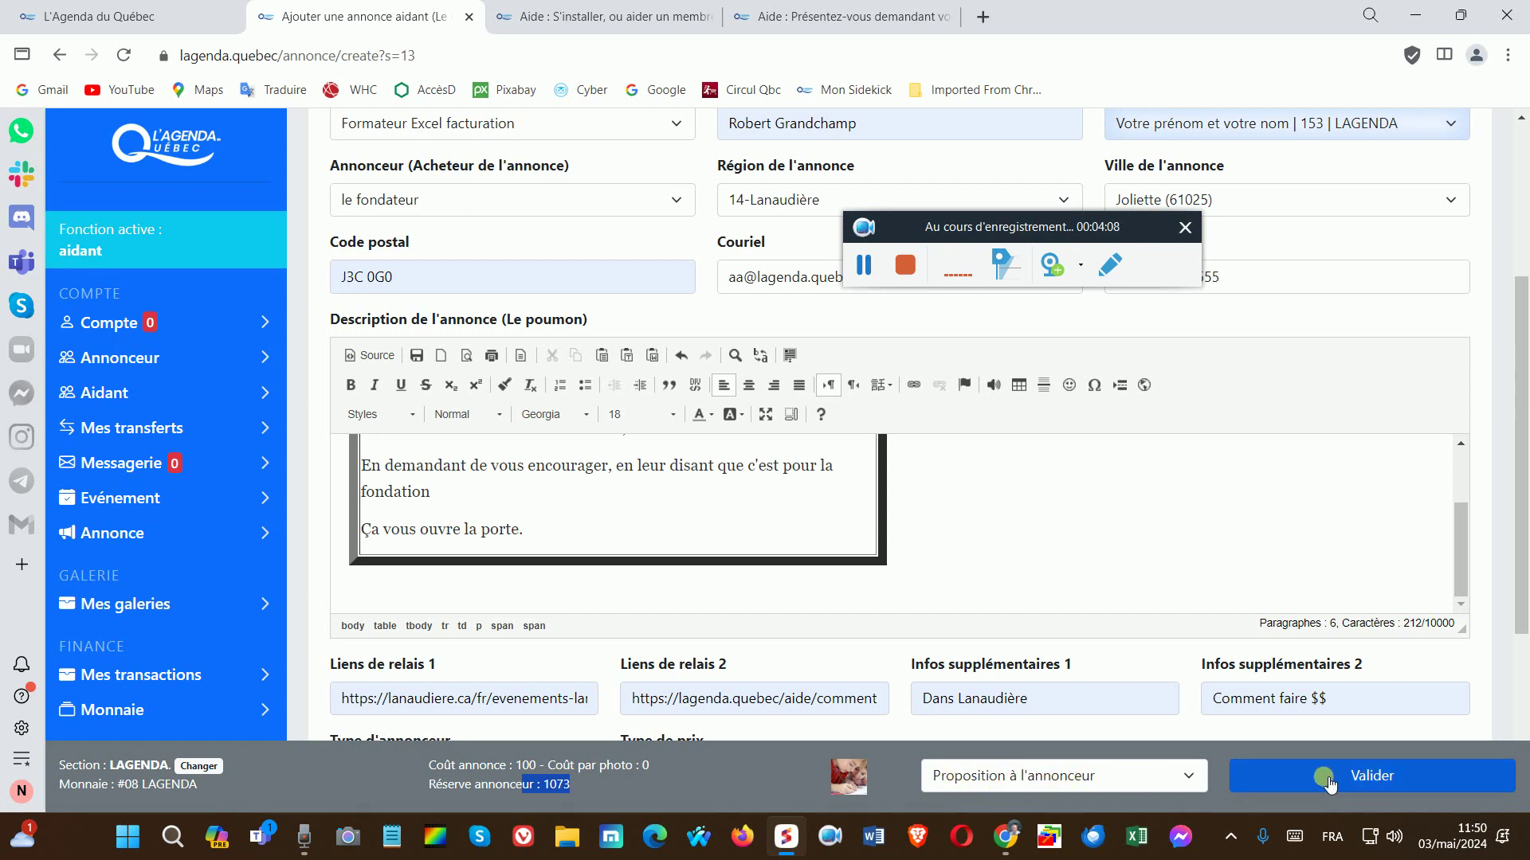
# Reduce the border size of the table in the ad's description using the full-size editor, and review the rest of the ad form.
pyautogui.click(765, 415)
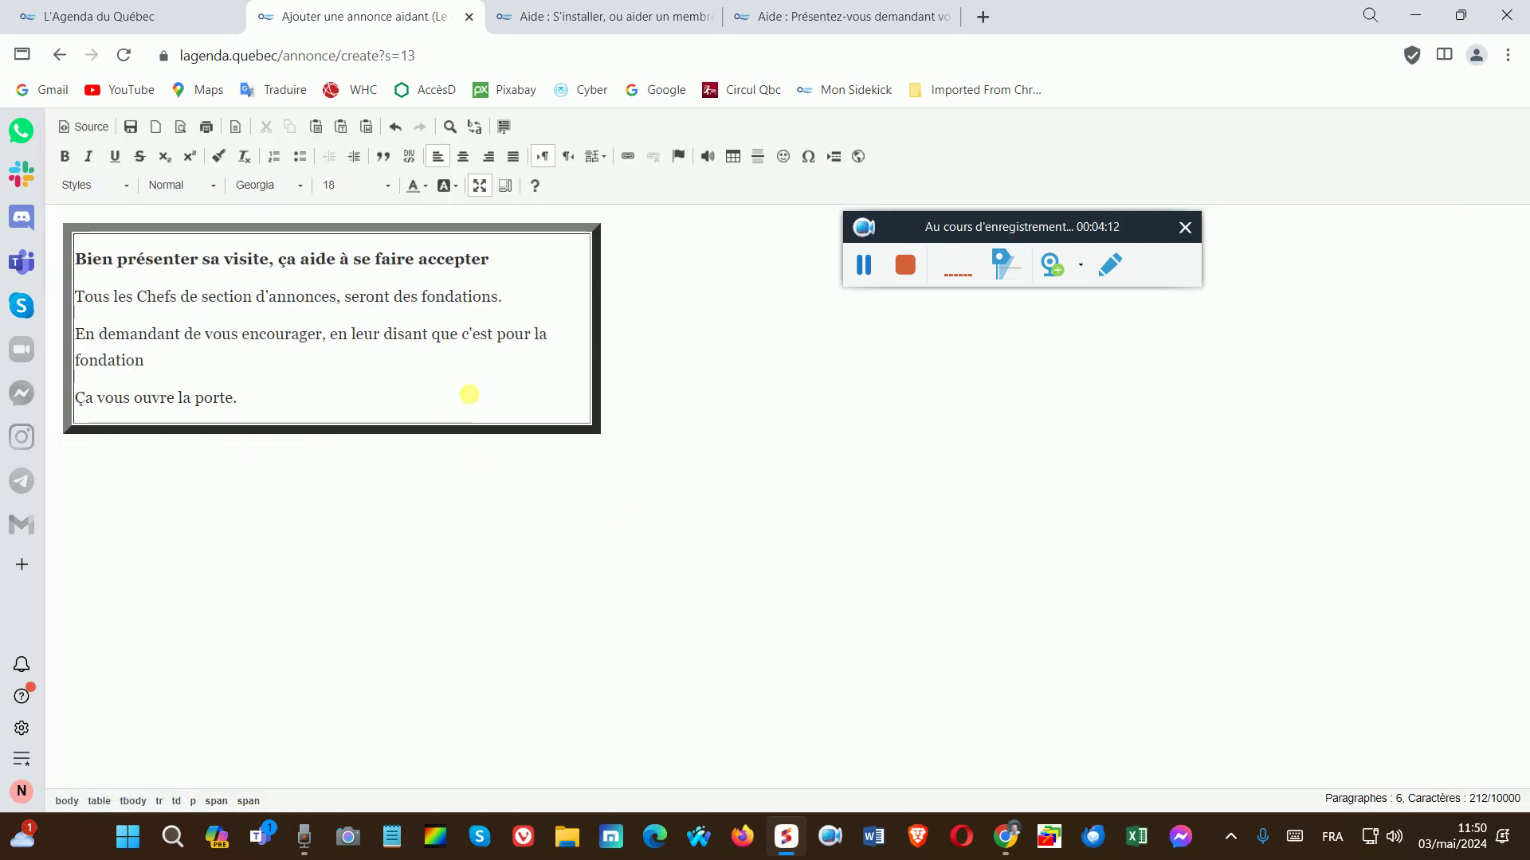
pyautogui.rightClick(458, 417)
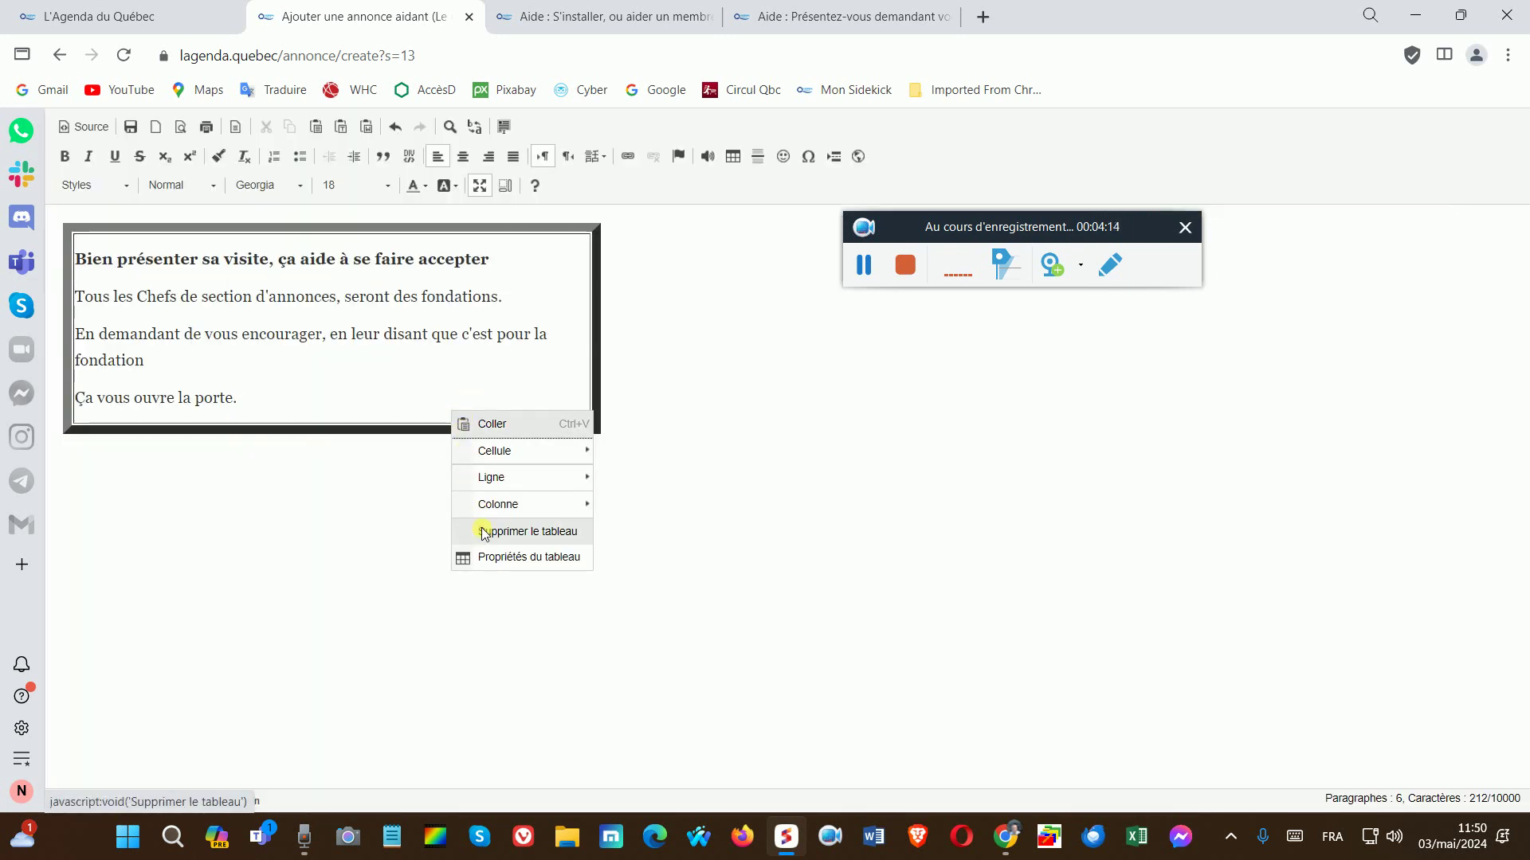
pyautogui.click(487, 555)
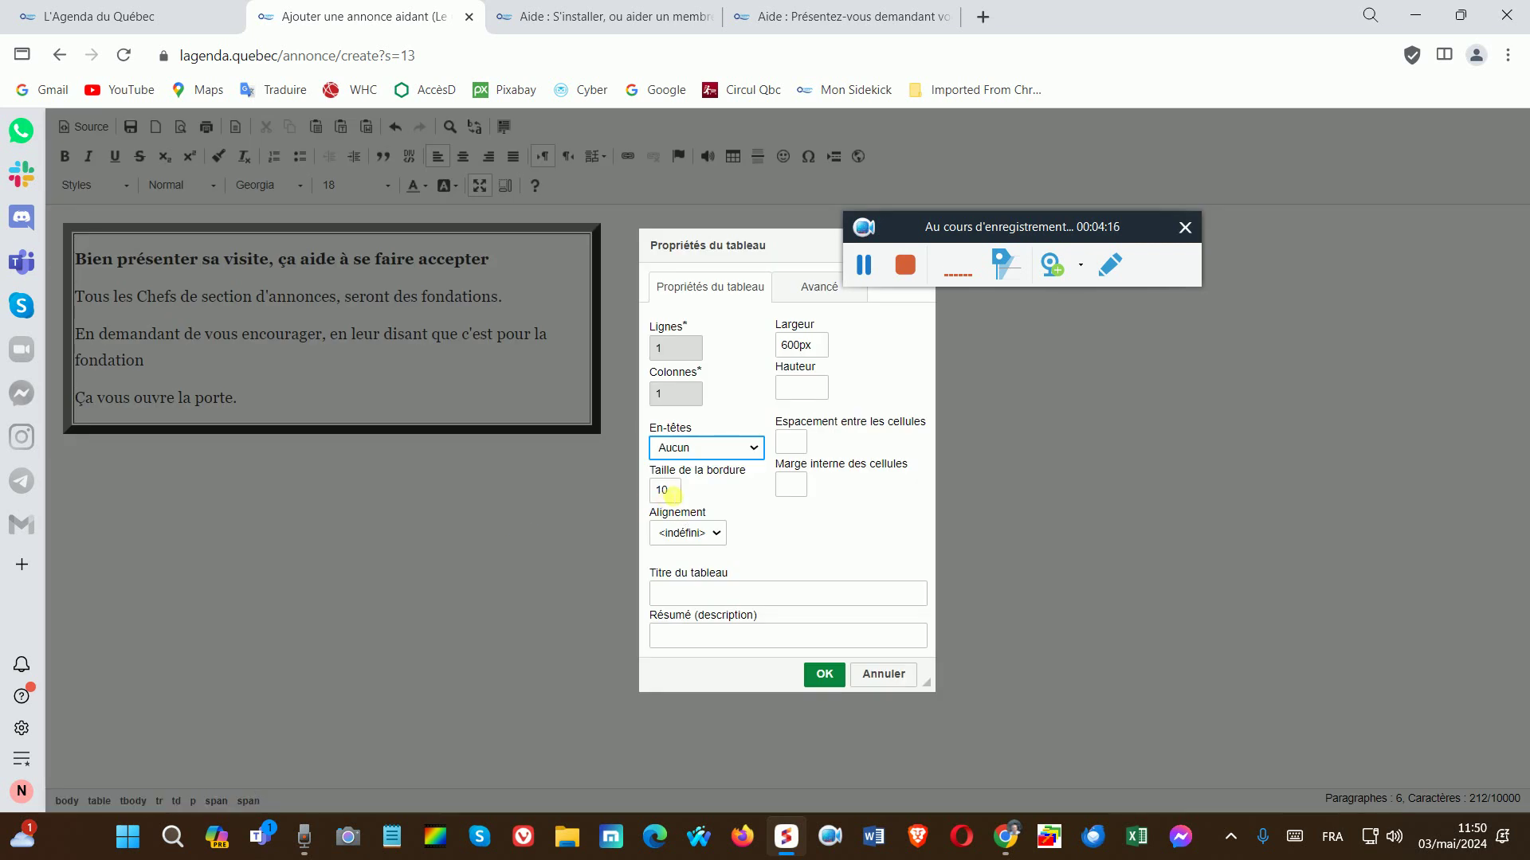
pyautogui.click(674, 495)
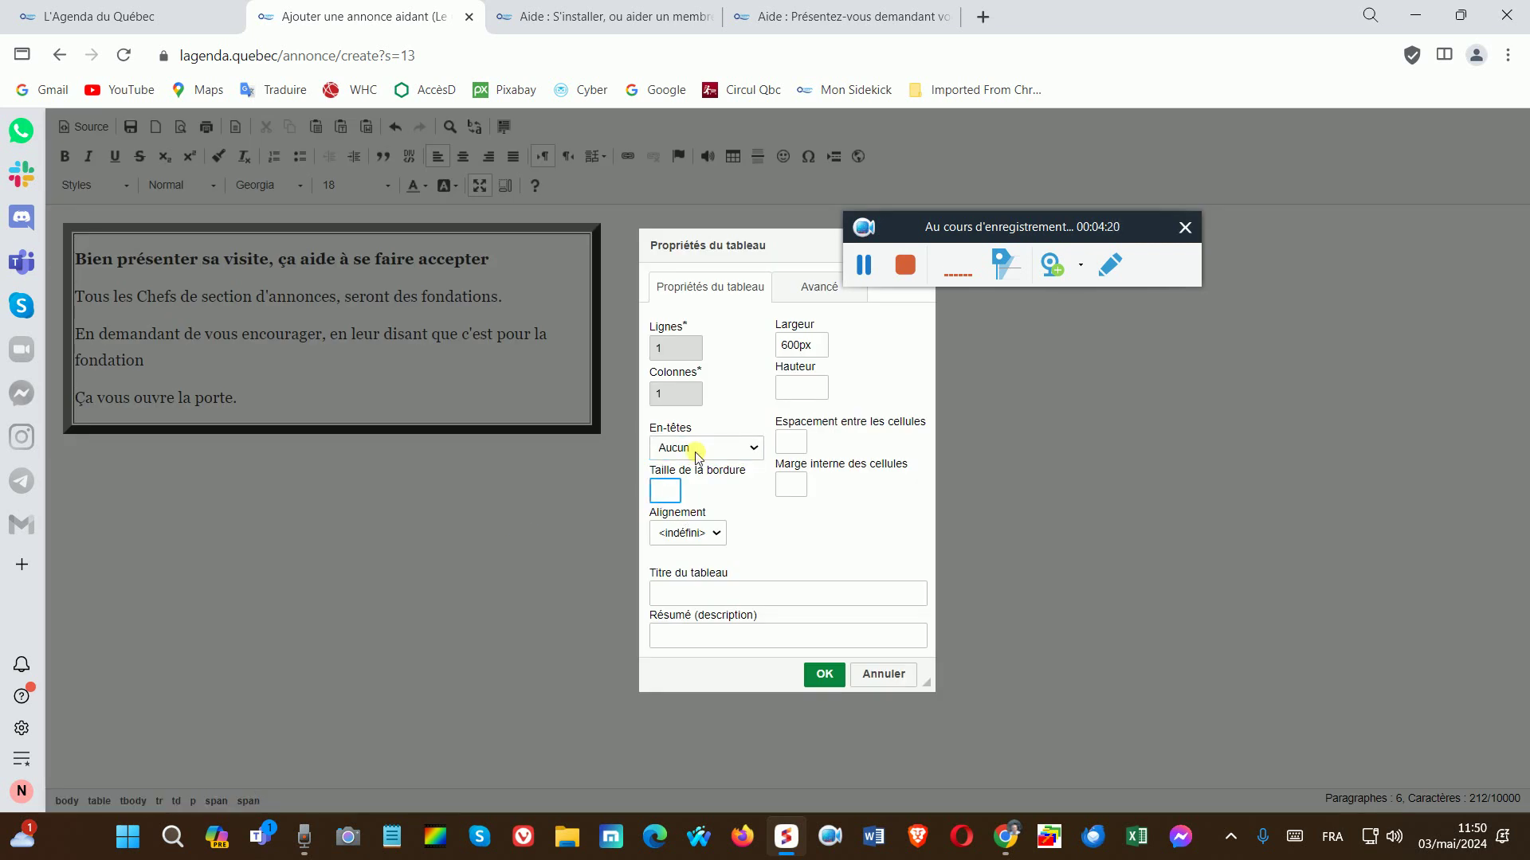
pyautogui.click(825, 674)
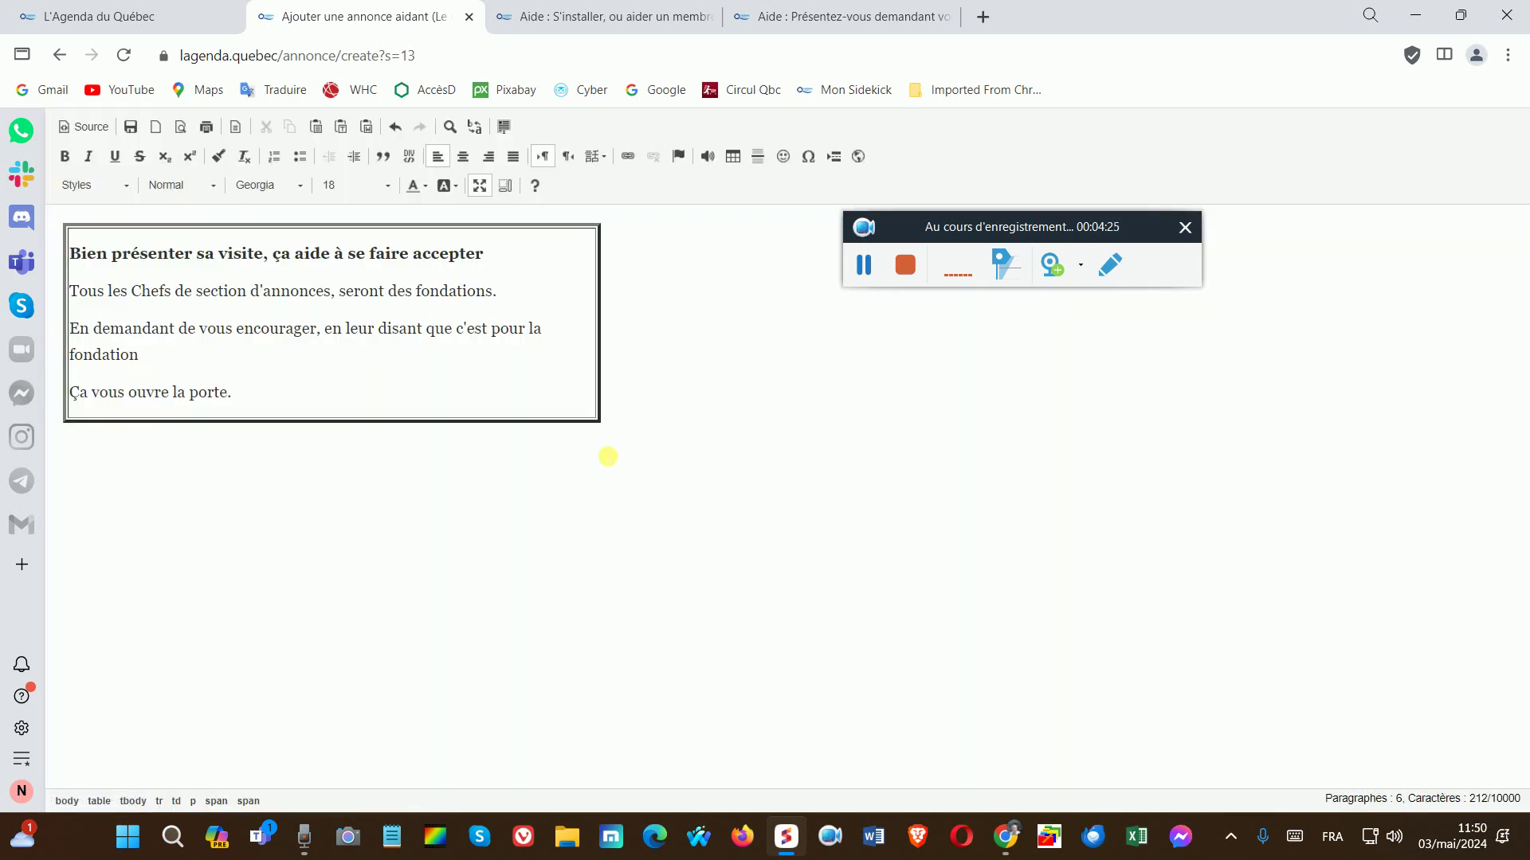
pyautogui.click(480, 185)
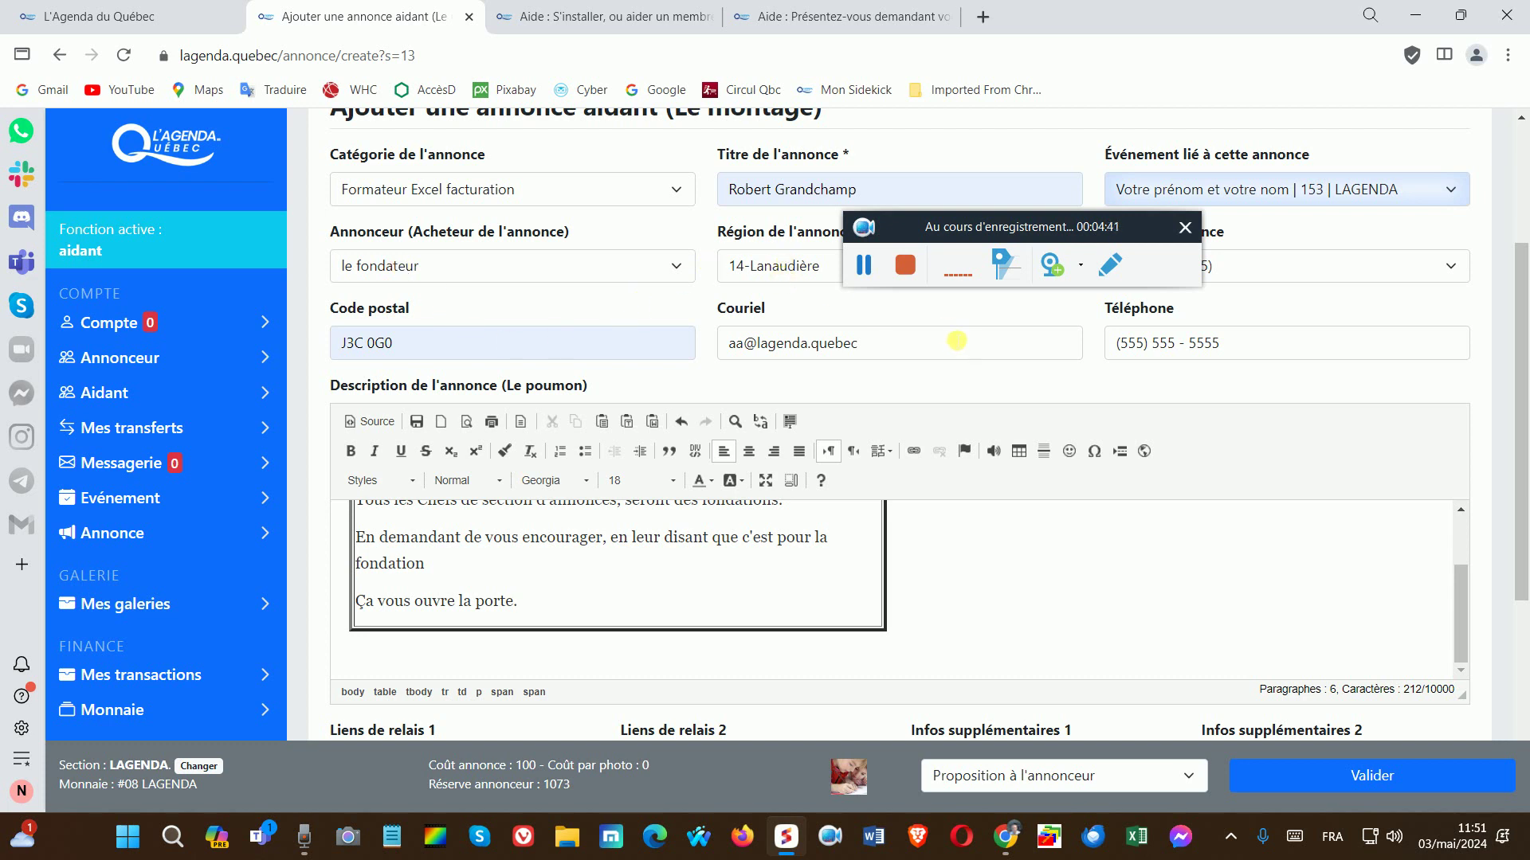
pyautogui.scroll(1, 956, 341)
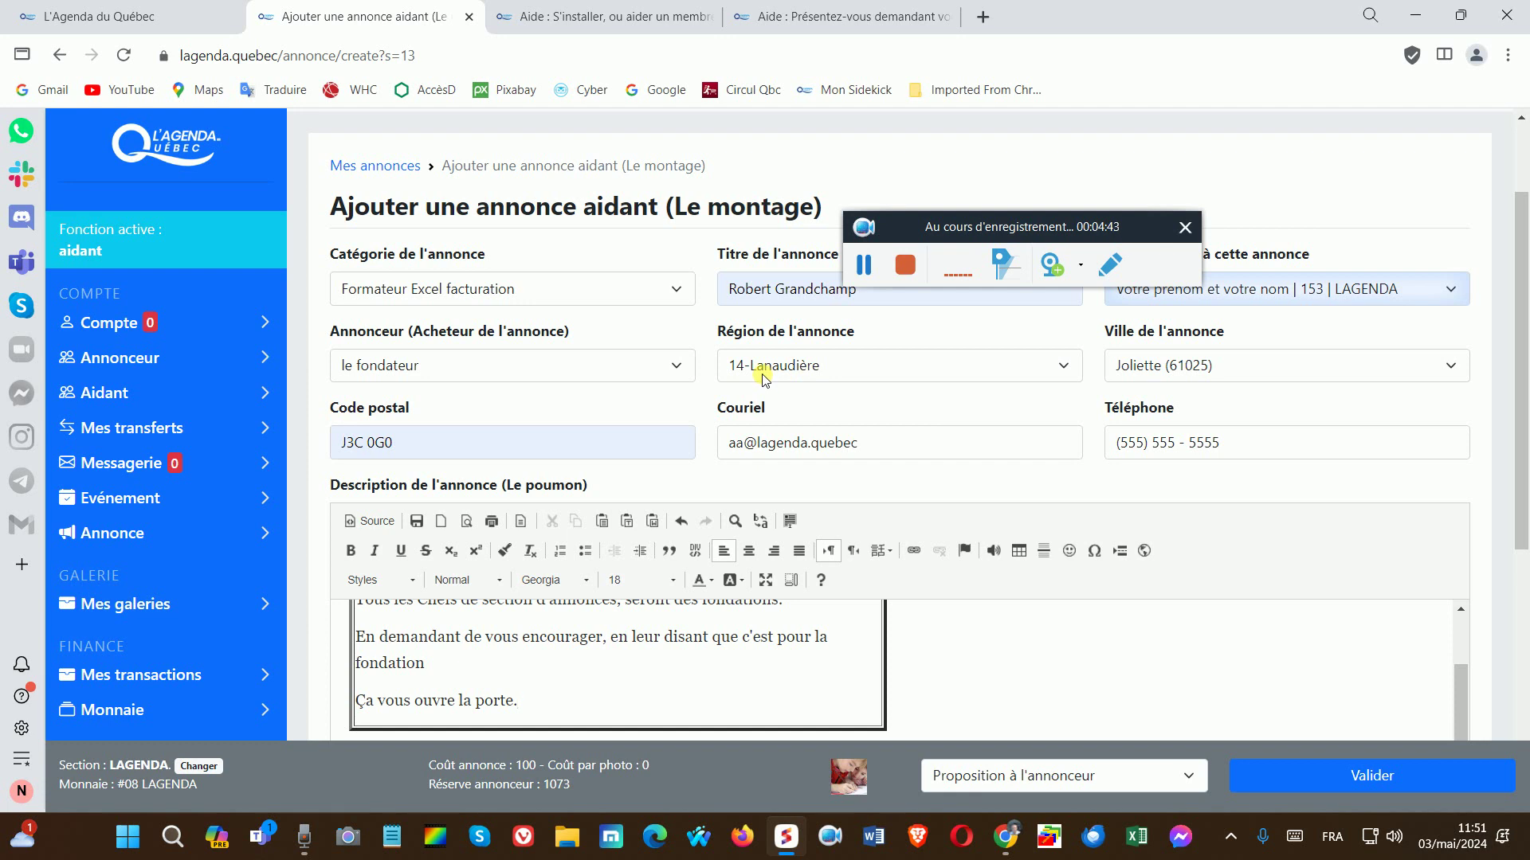
pyautogui.scroll(-2, 753, 371)
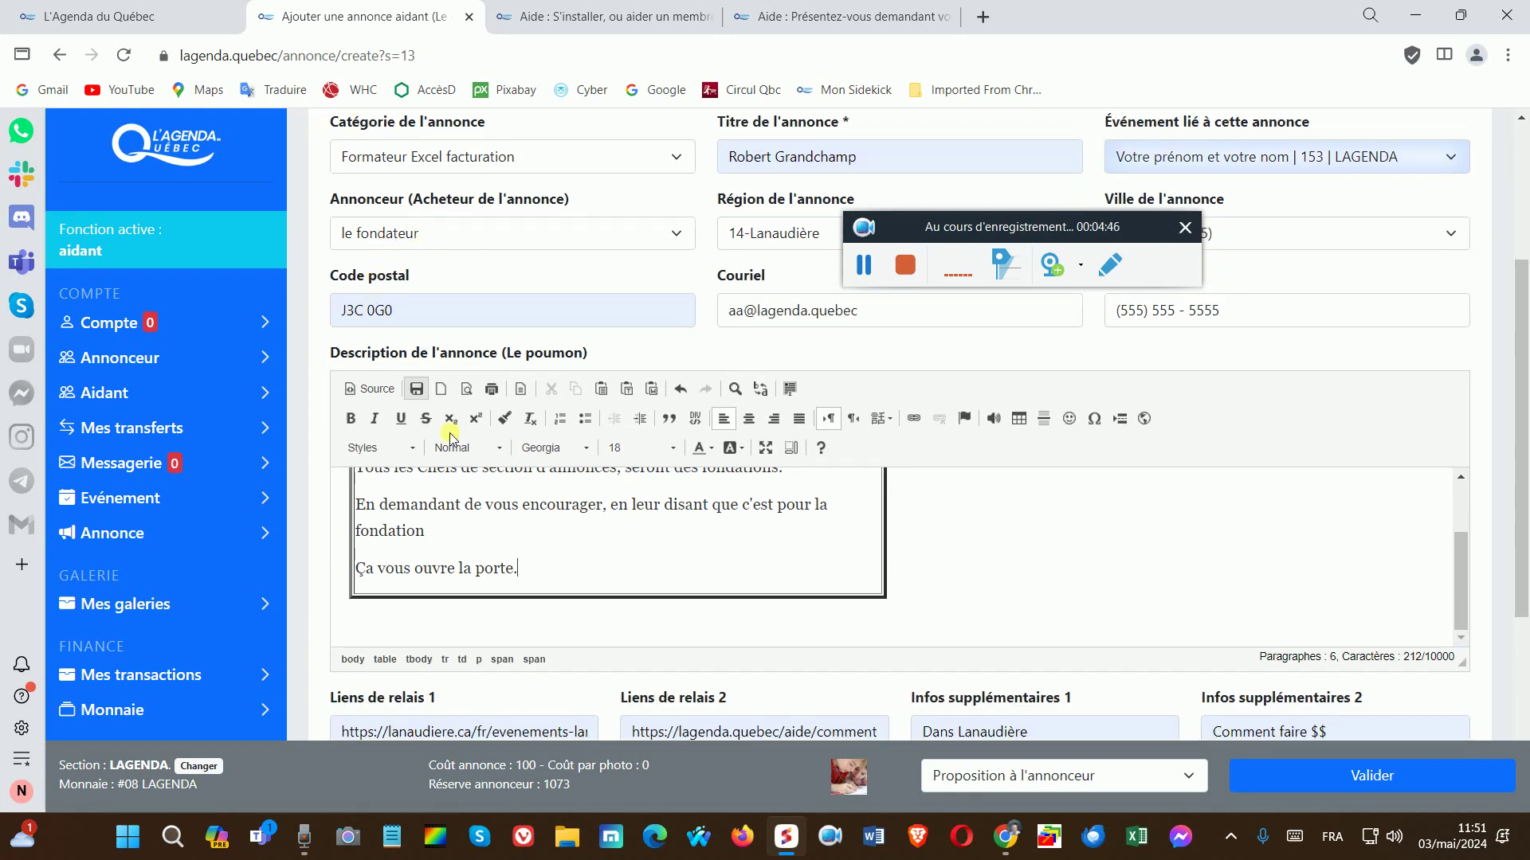
pyautogui.scroll(-5, 530, 601)
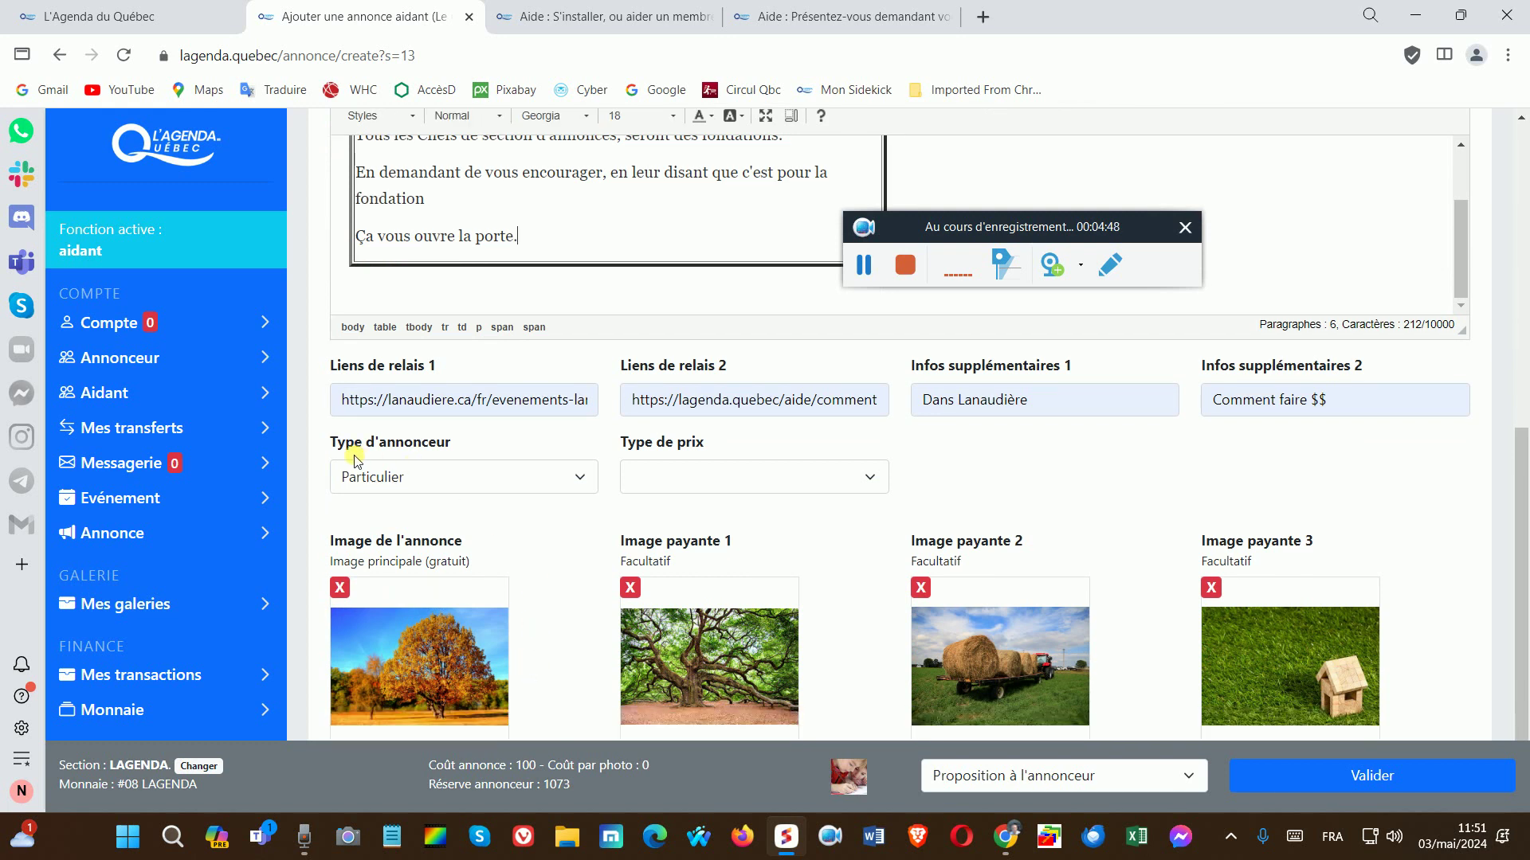
pyautogui.scroll(-1, 419, 434)
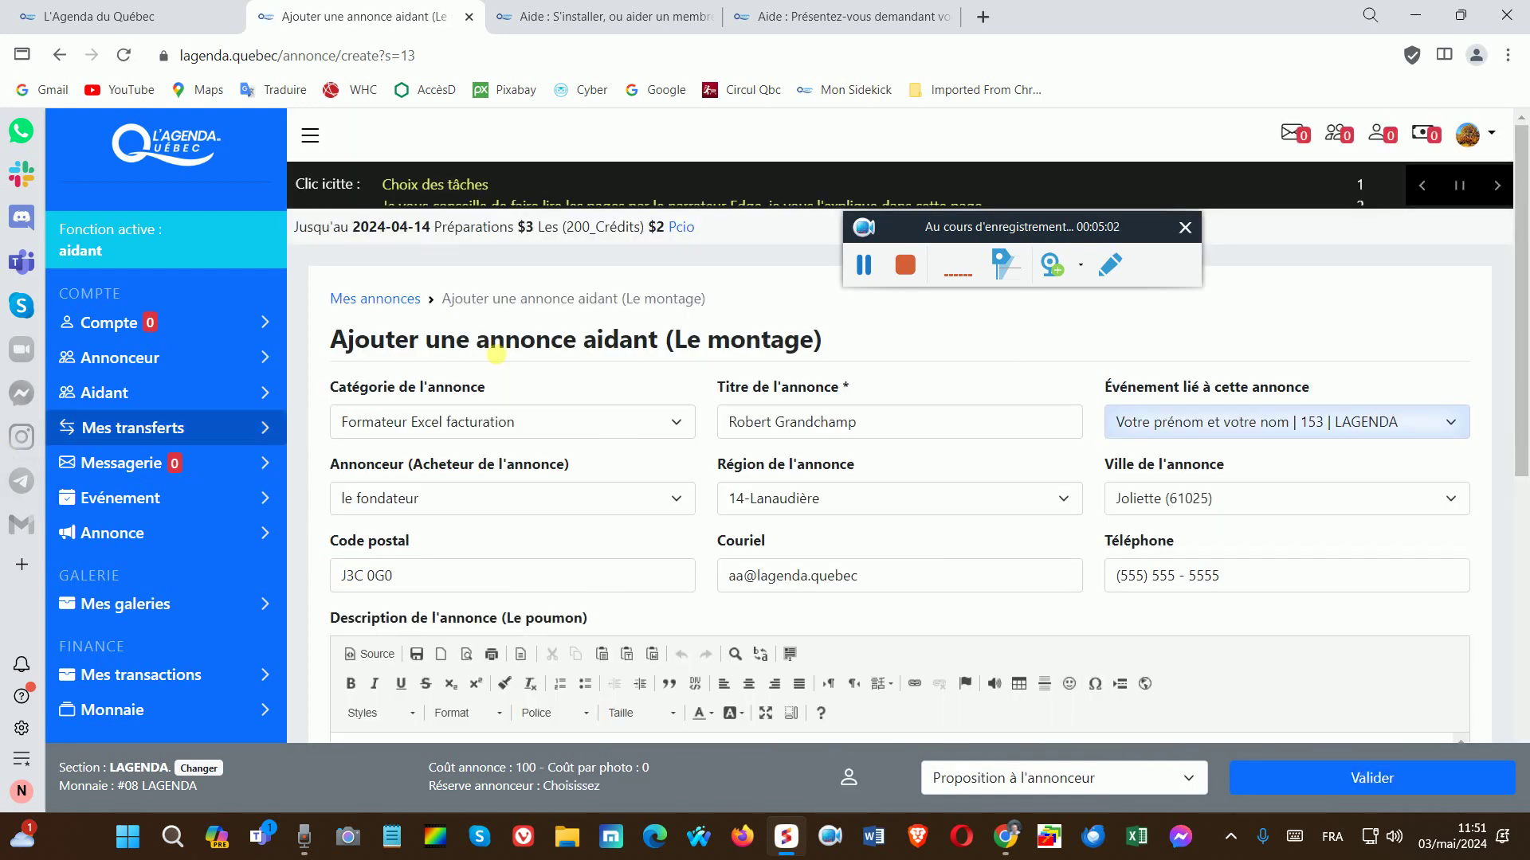
# Look for the ad in the Mes annonces list and in the Annonces de mes annonceurs list.
pyautogui.click(112, 533)
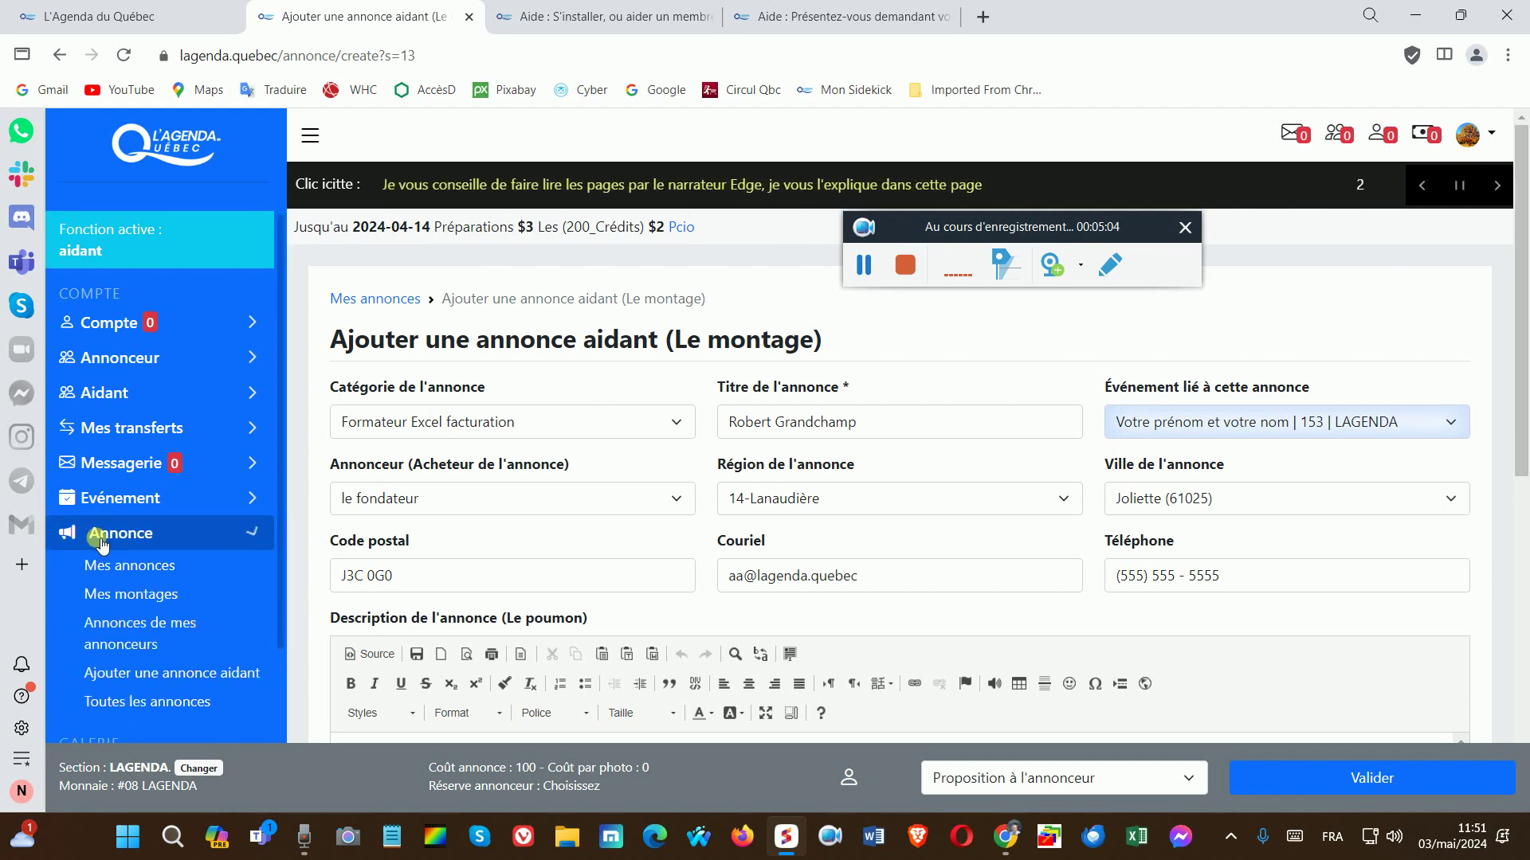
pyautogui.click(117, 570)
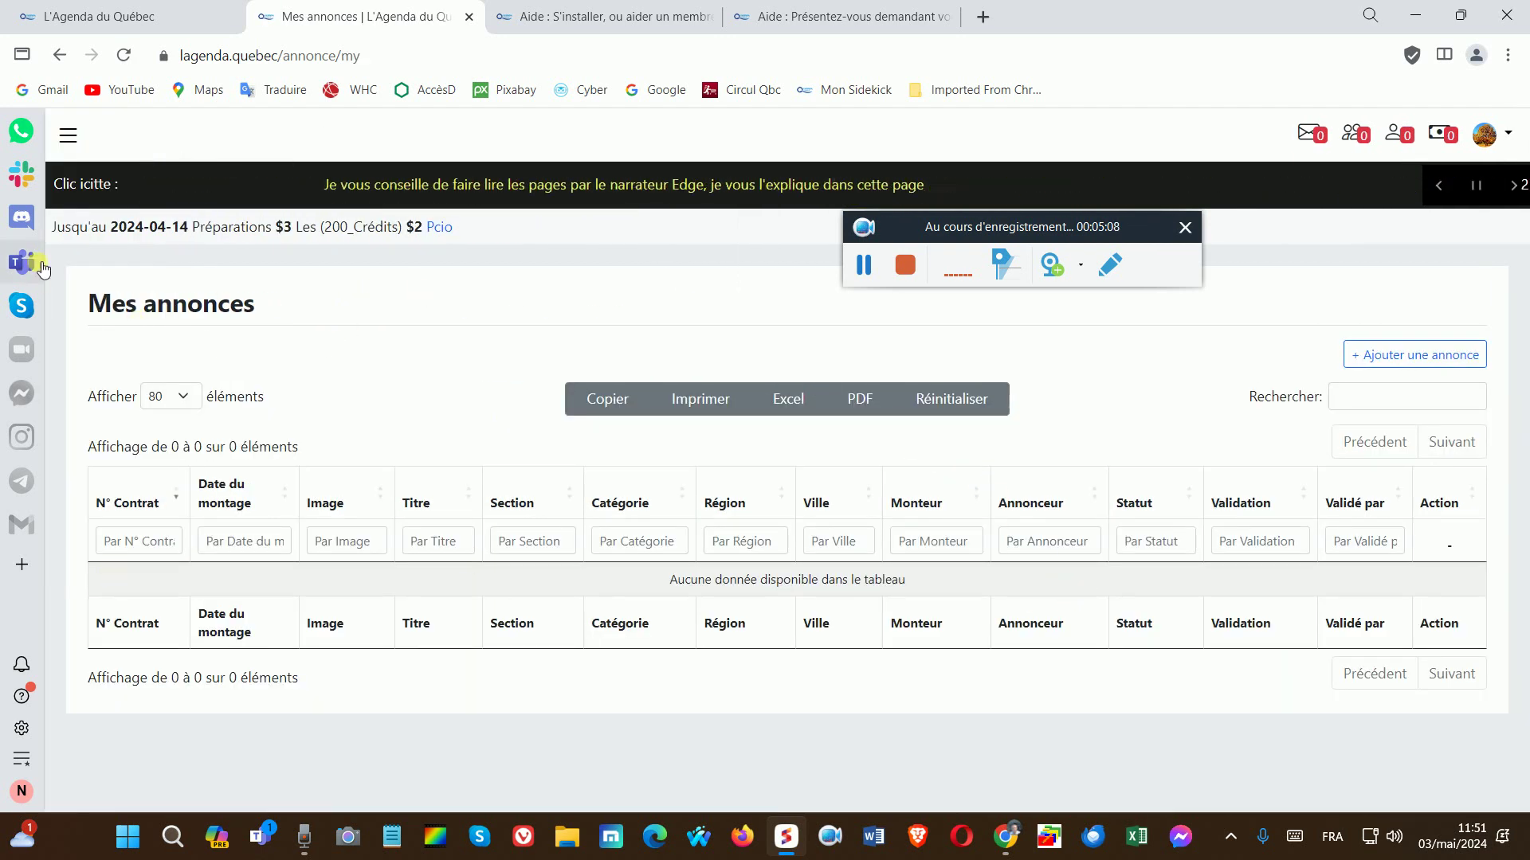
pyautogui.click(68, 137)
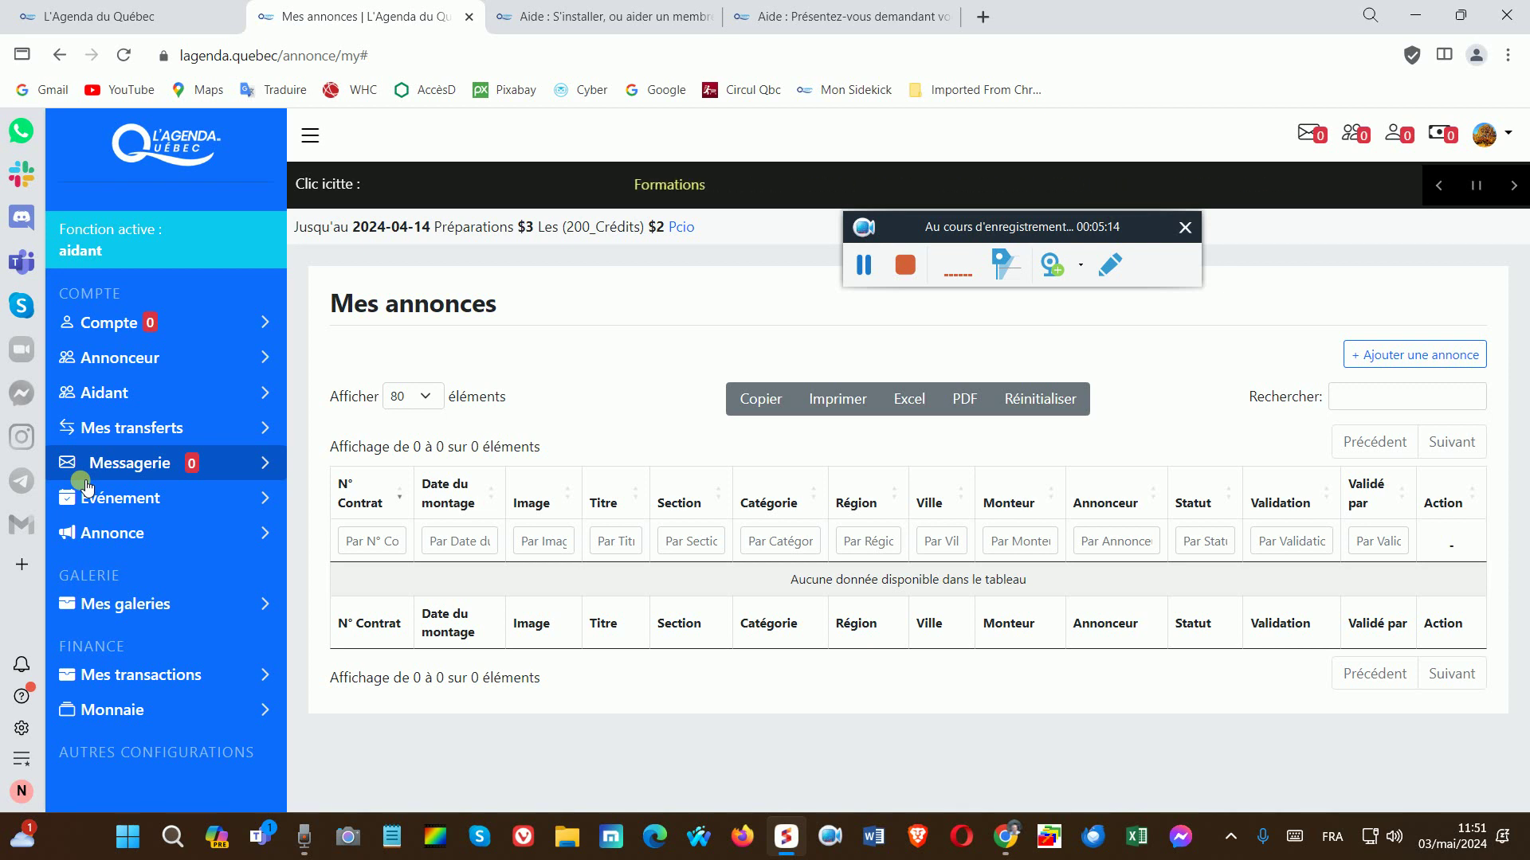
pyautogui.click(97, 536)
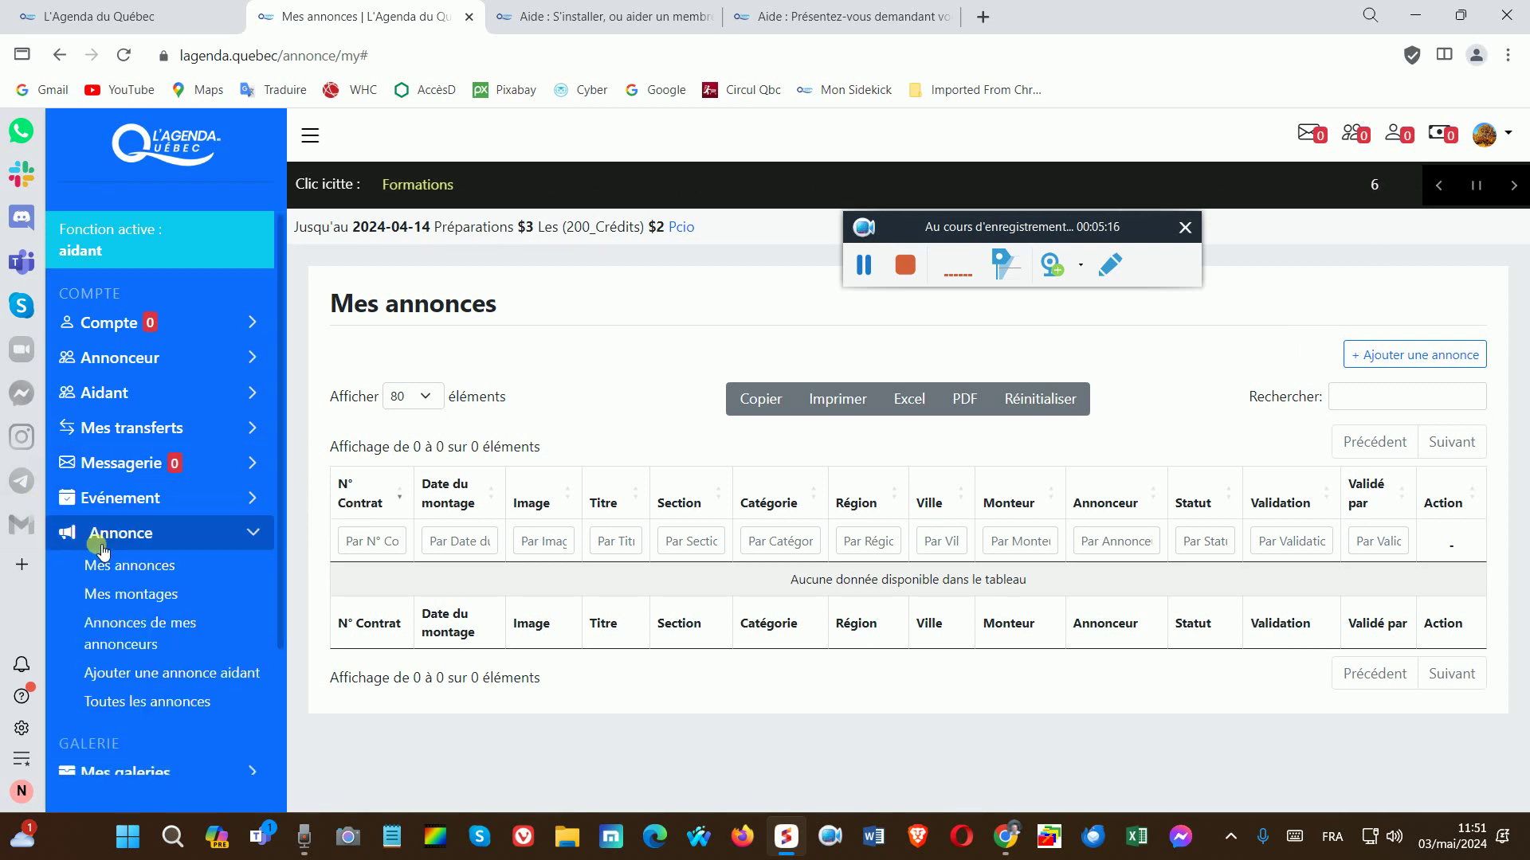
pyautogui.click(141, 634)
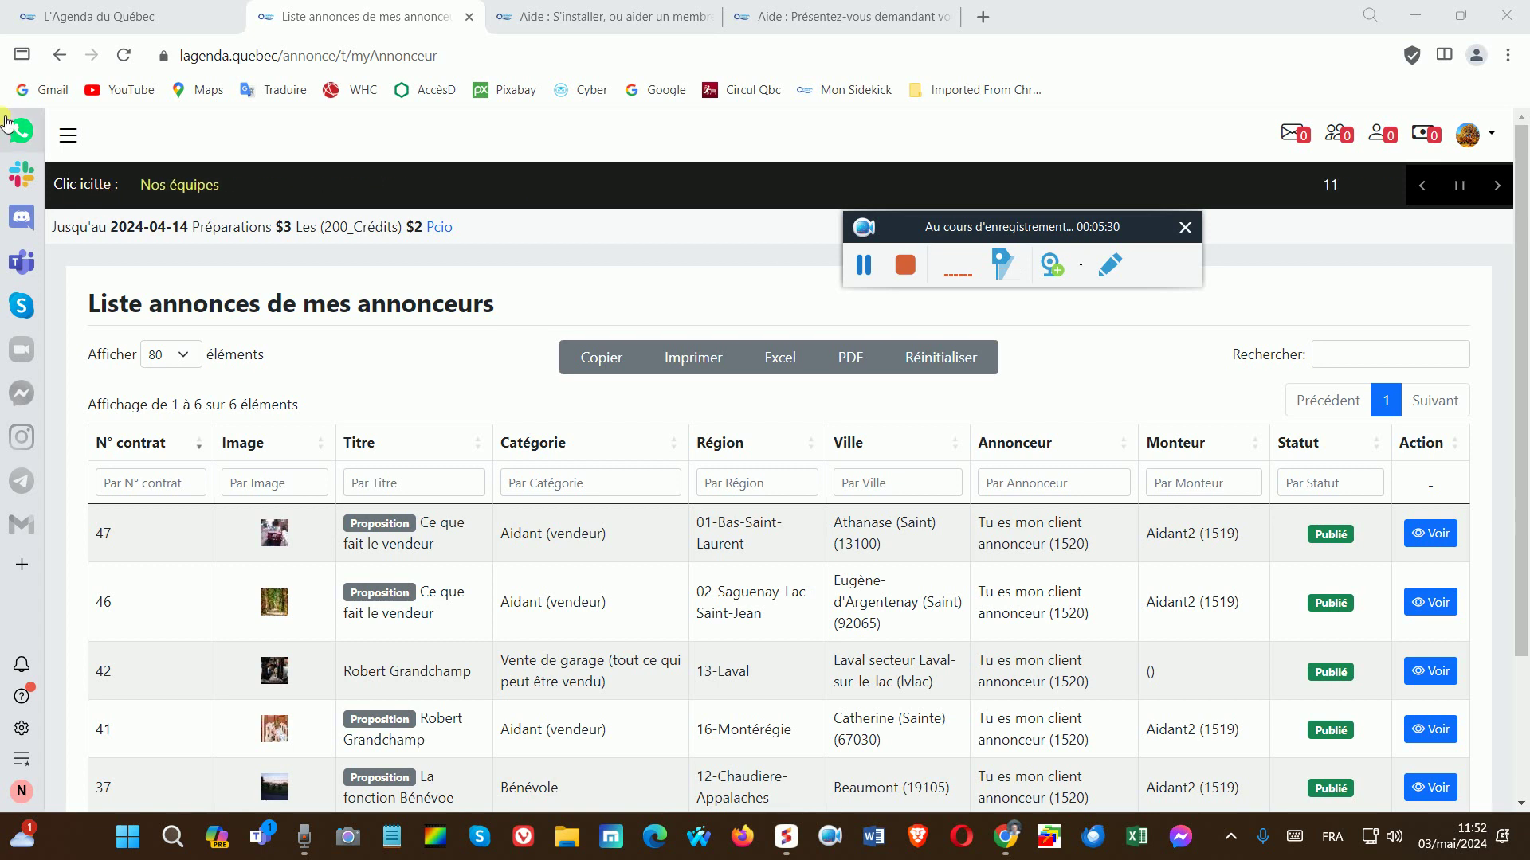
# Open the Mes montages list to check the ads assembled for advertisers.
pyautogui.click(69, 138)
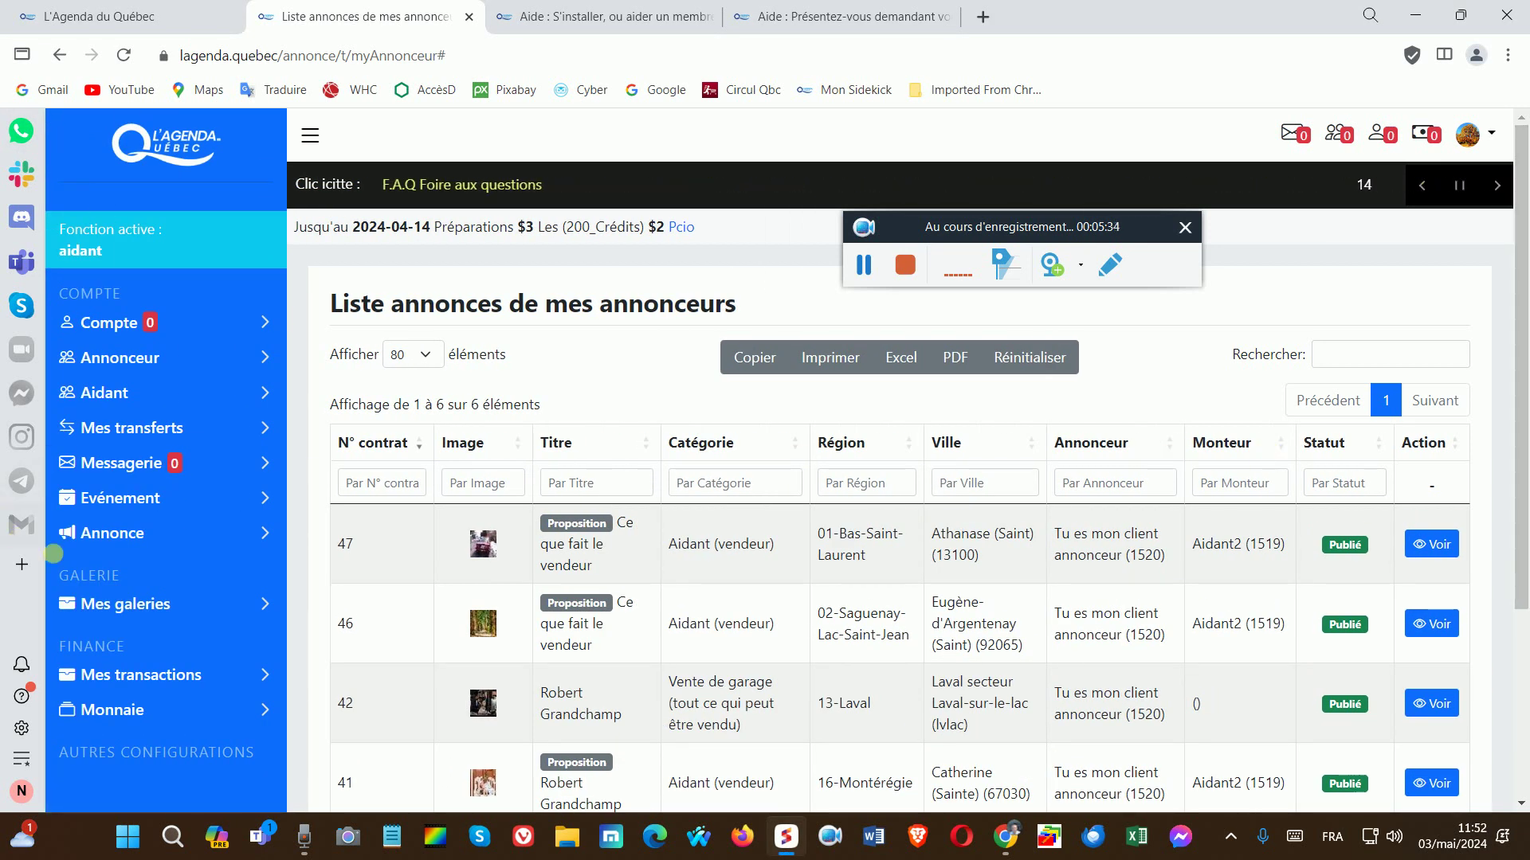
pyautogui.click(112, 534)
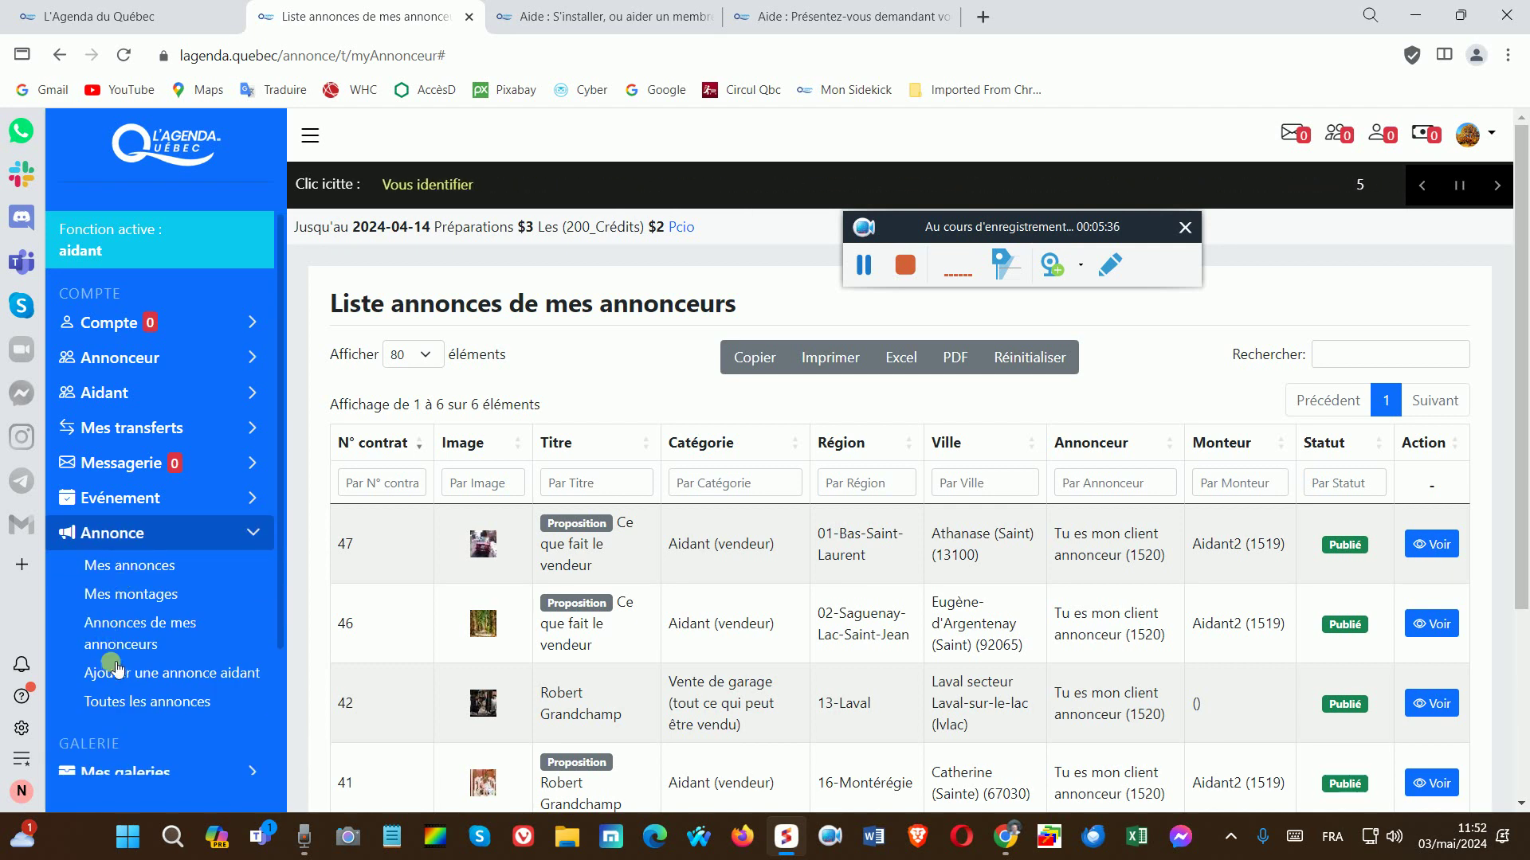
pyautogui.click(130, 596)
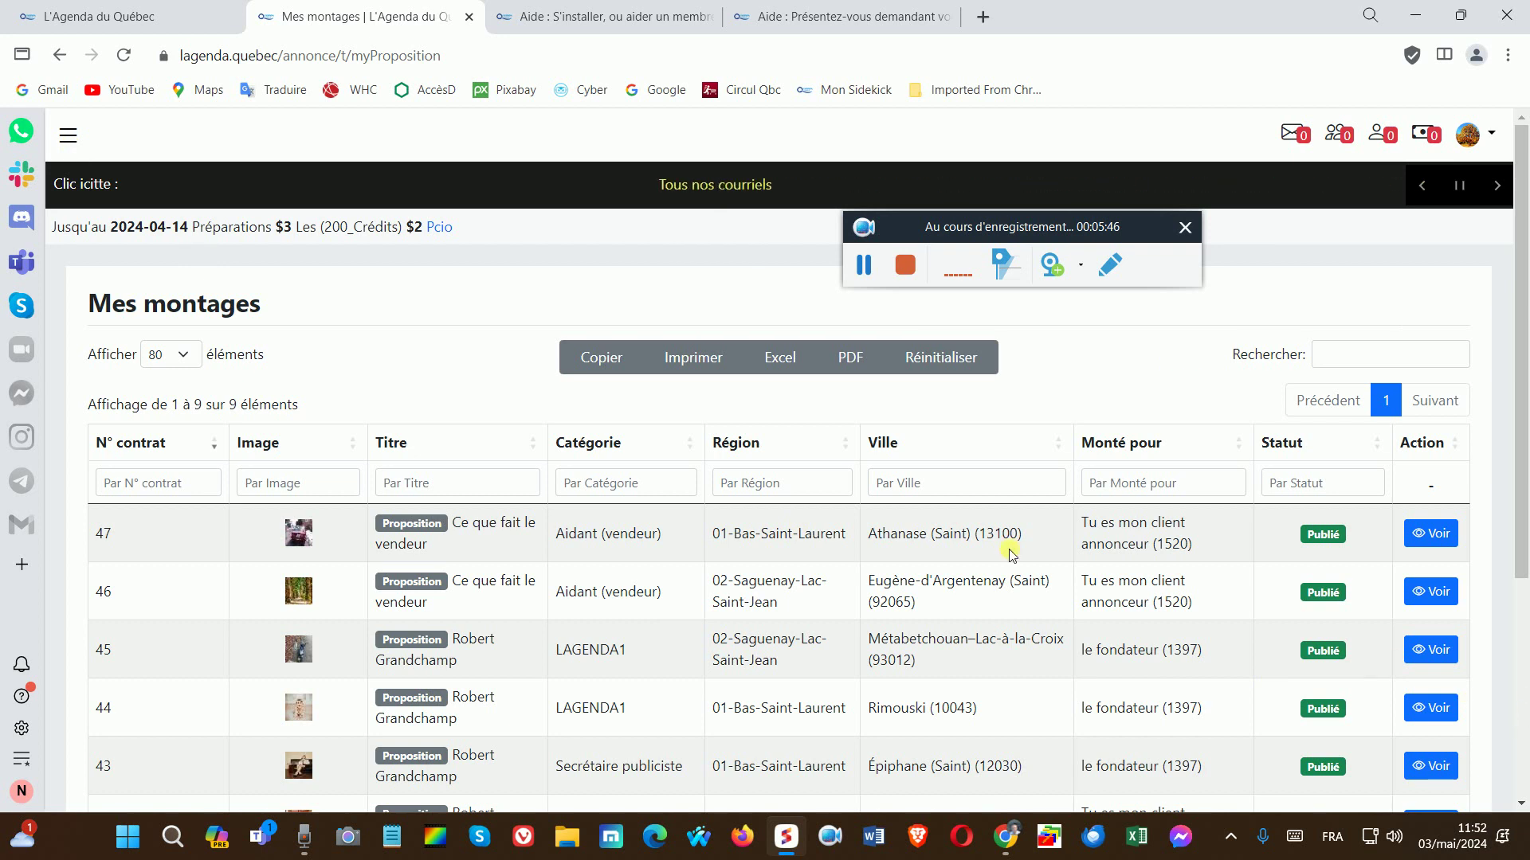
# Open the list of all ads and examine its most recent entries and their validation columns.
pyautogui.click(65, 141)
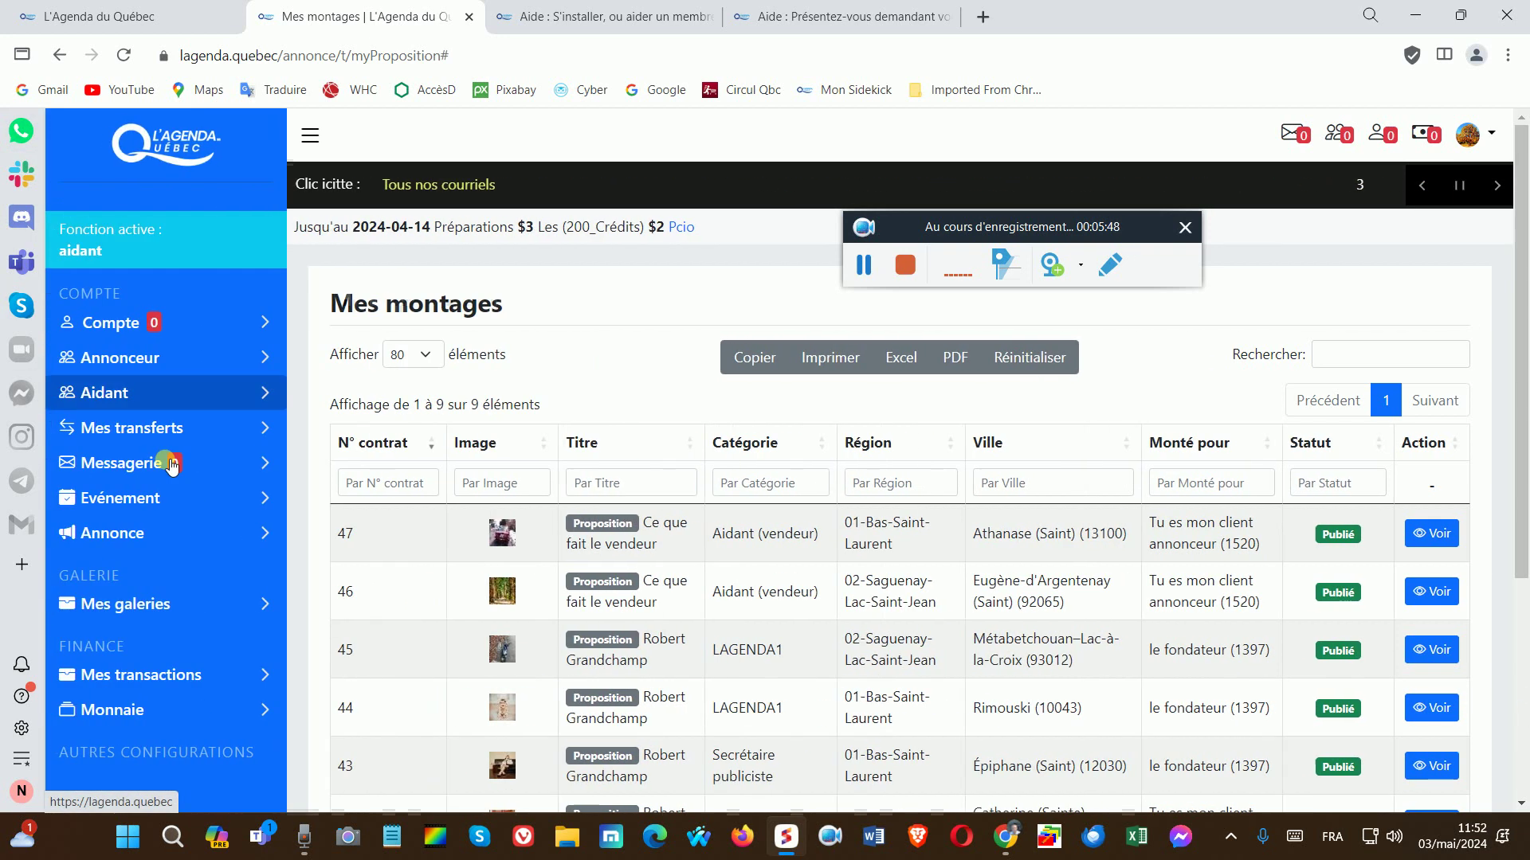
pyautogui.click(128, 538)
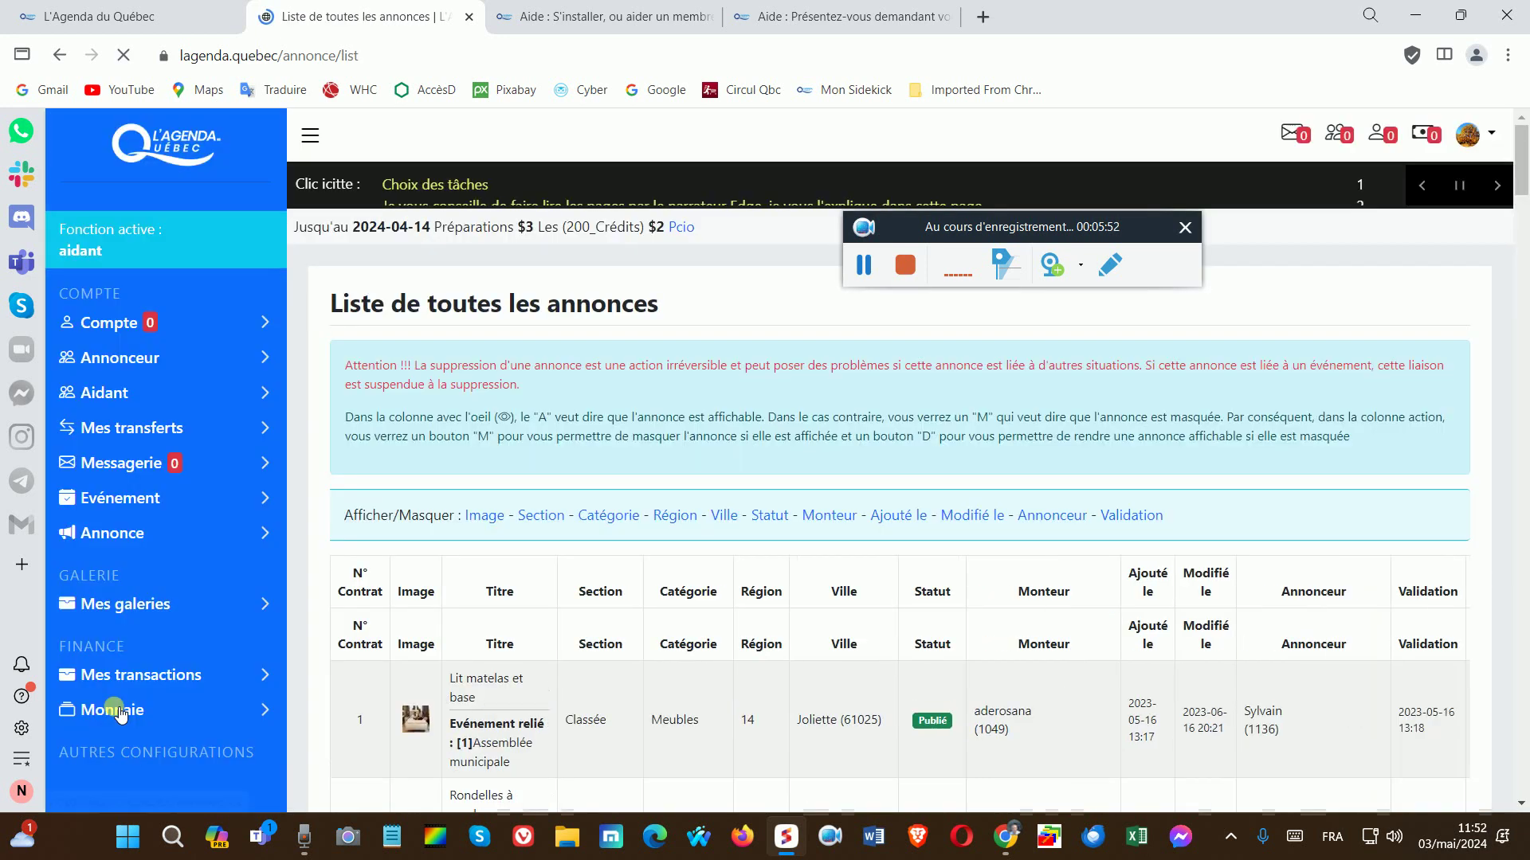
pyautogui.scroll(-2, 327, 784)
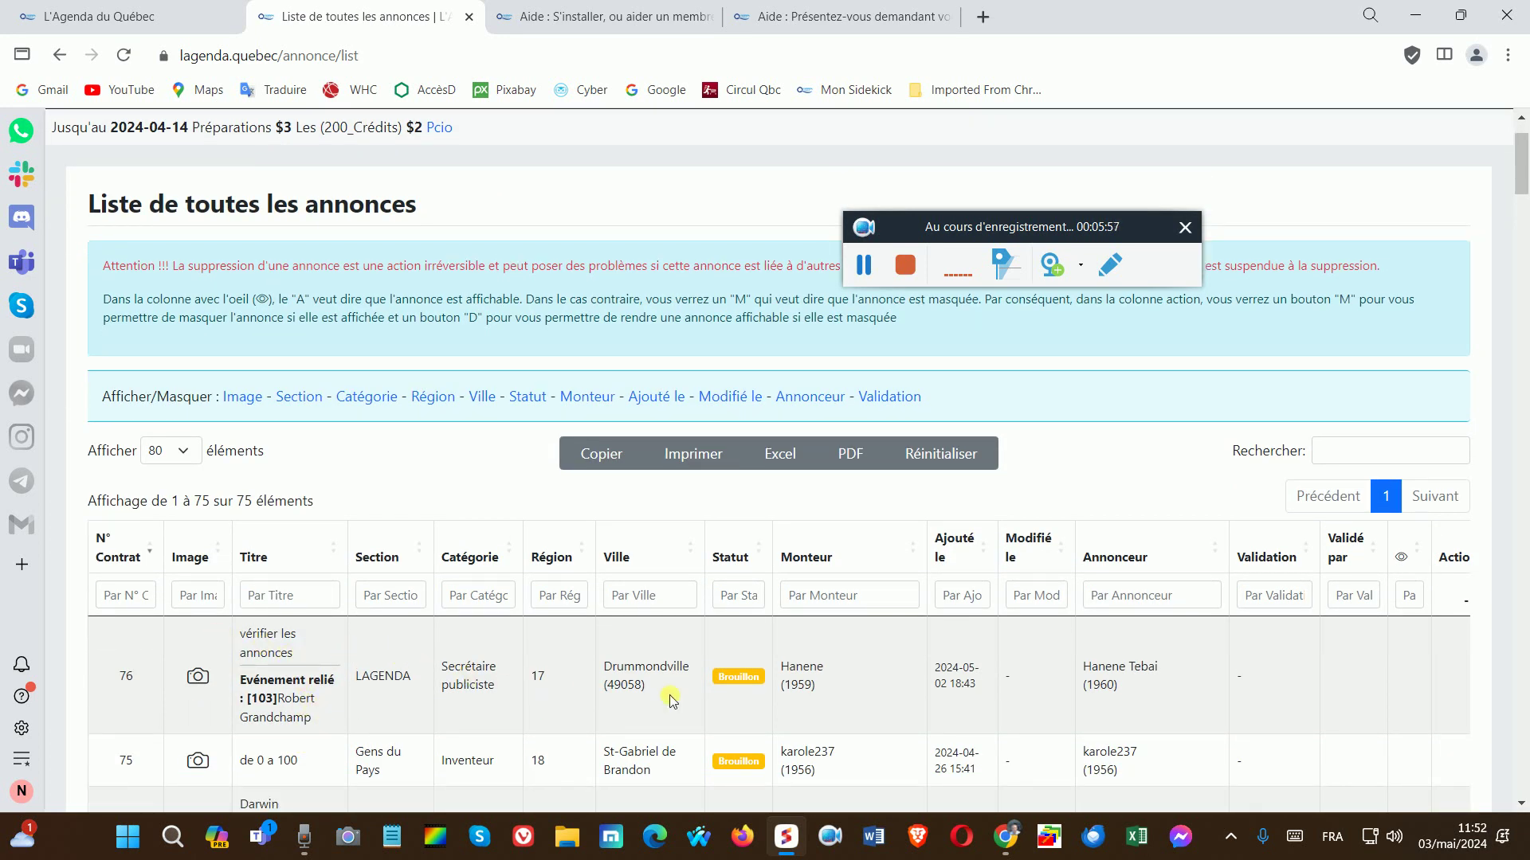
pyautogui.scroll(-1, 1057, 687)
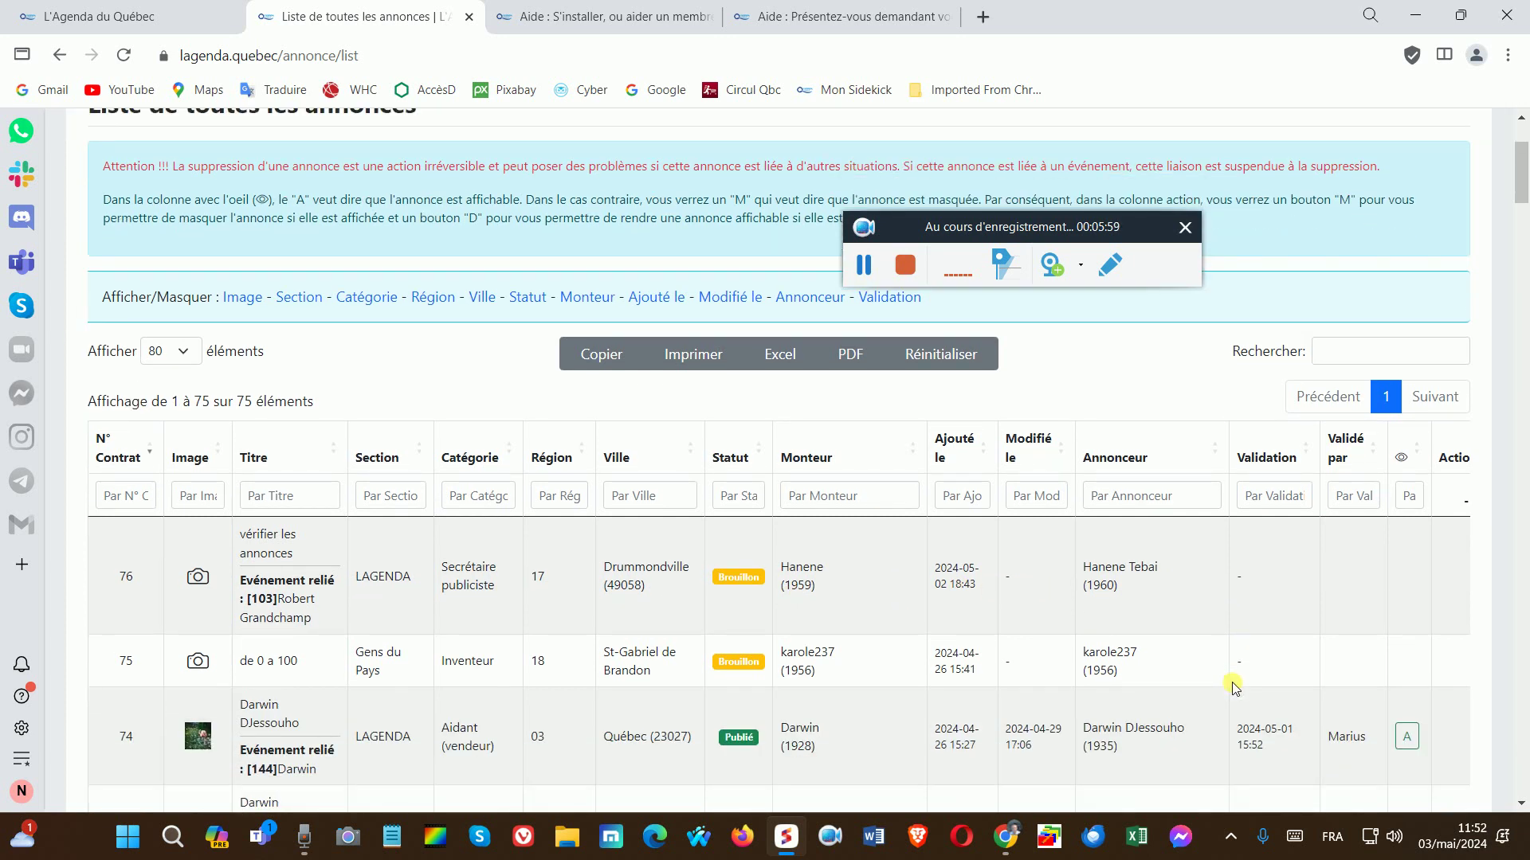
pyautogui.scroll(2, 1231, 671)
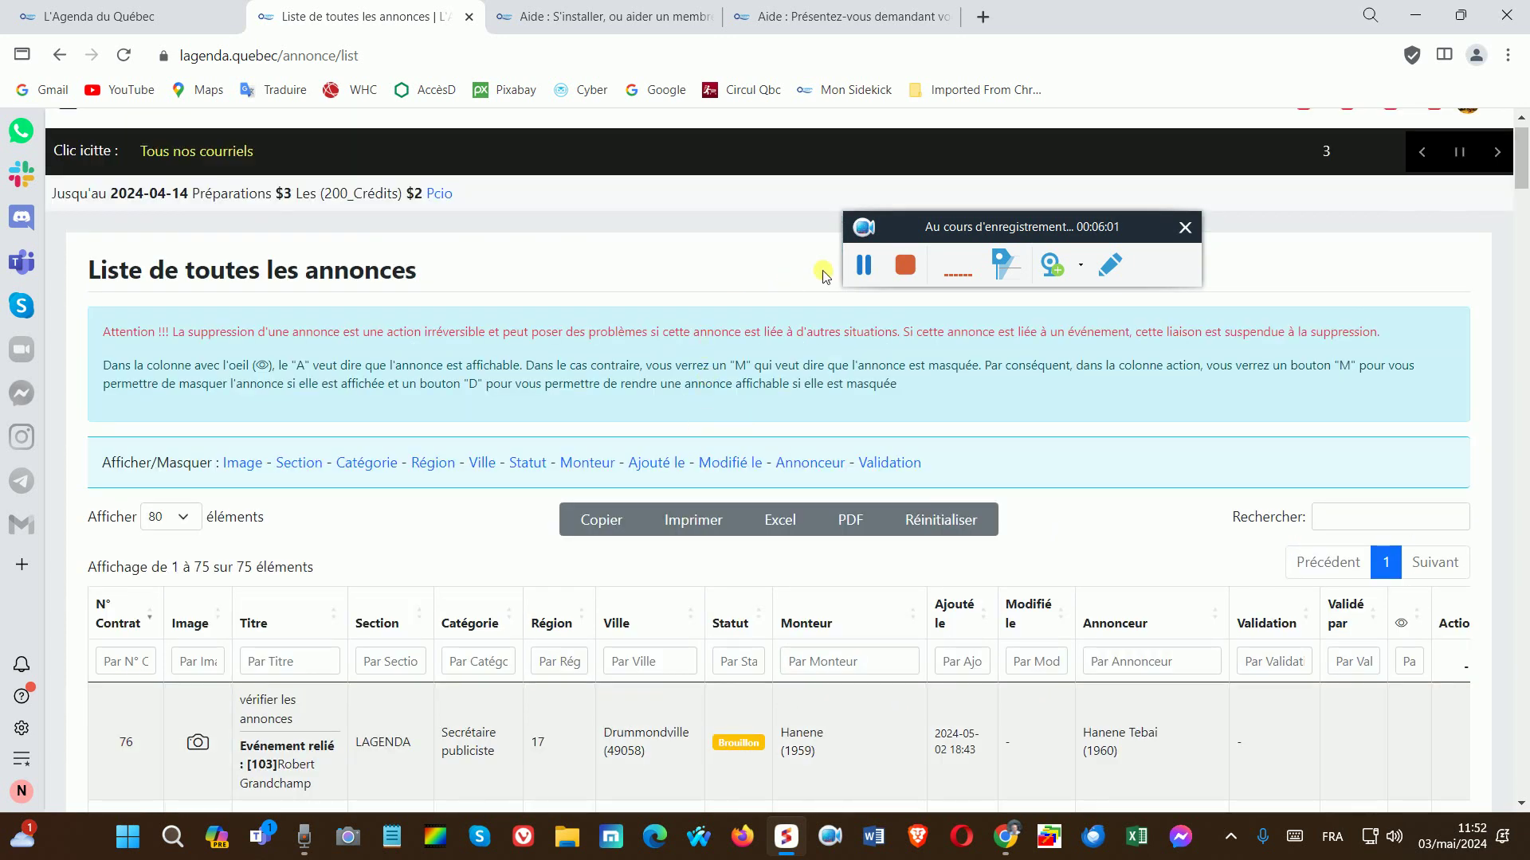
pyautogui.click(882, 271)
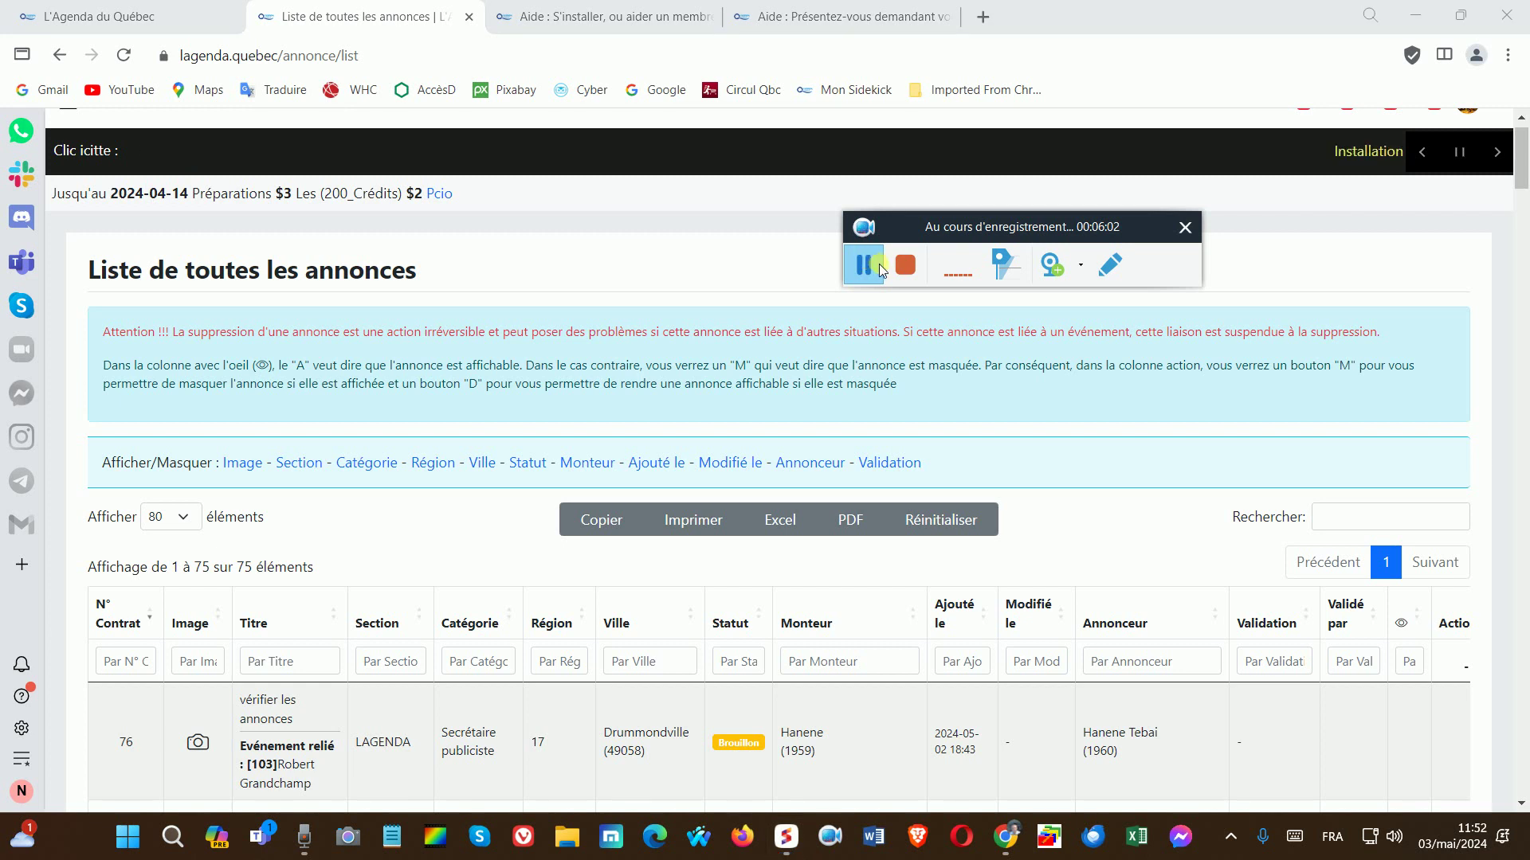